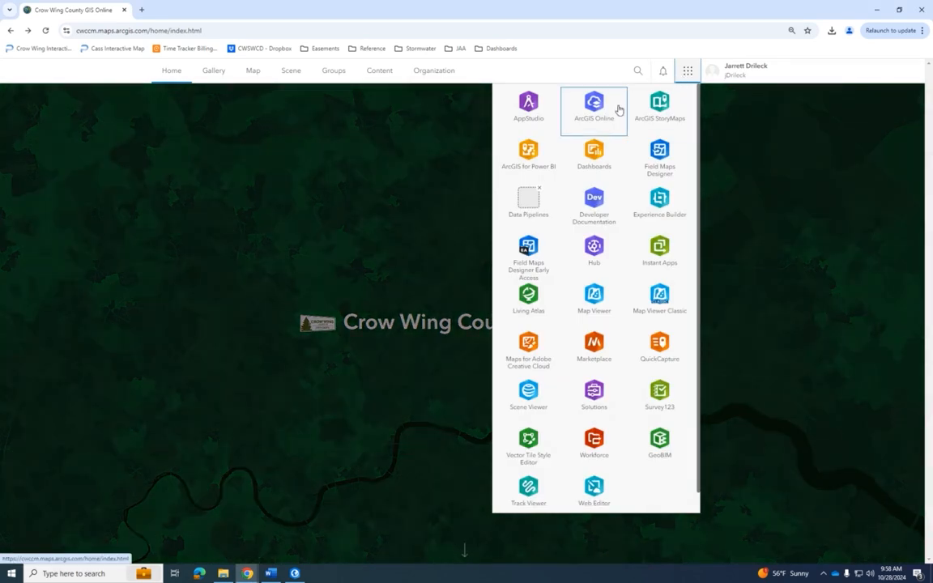
# - In Dashboards, create a dashboard titled Demo Video with tag "Demo, Goals", summary "Demo video on 10/28" and folder BWSR Academy
pyautogui.click(606, 154)
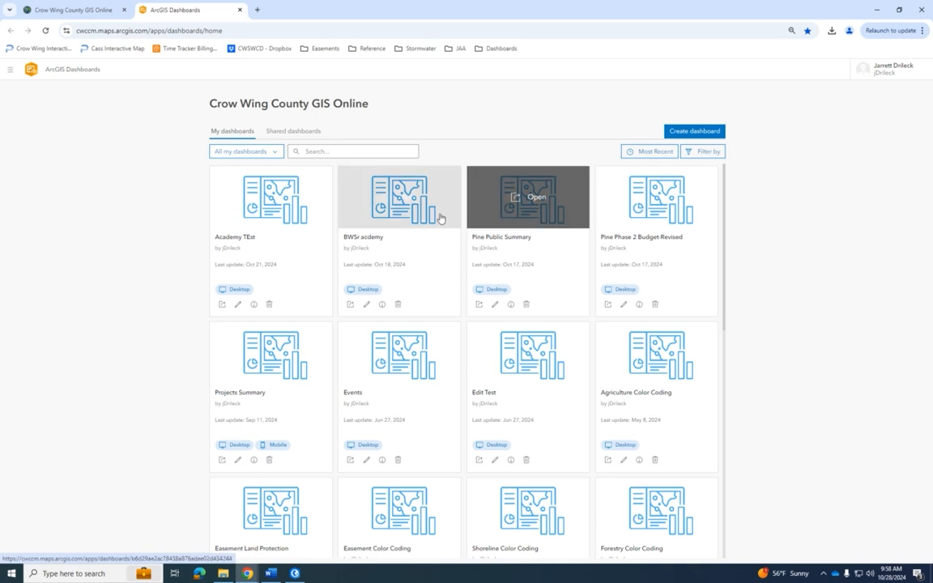
pyautogui.click(701, 132)
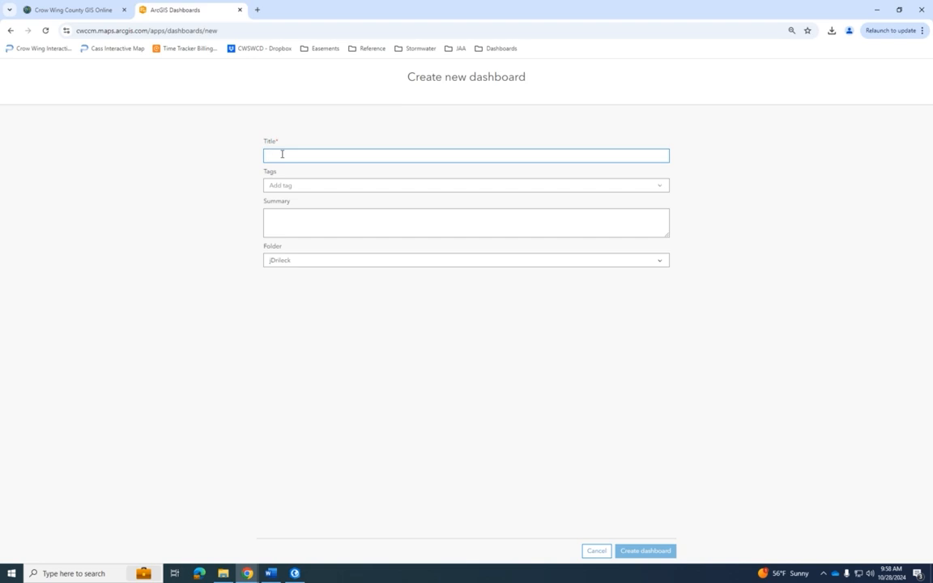
pyautogui.write('DEmo Video')
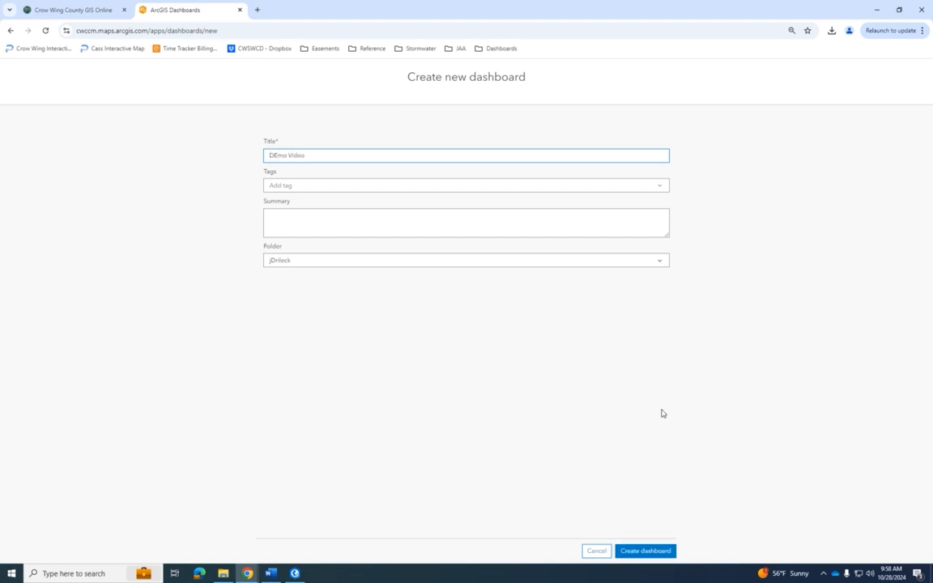
pyautogui.click(312, 187)
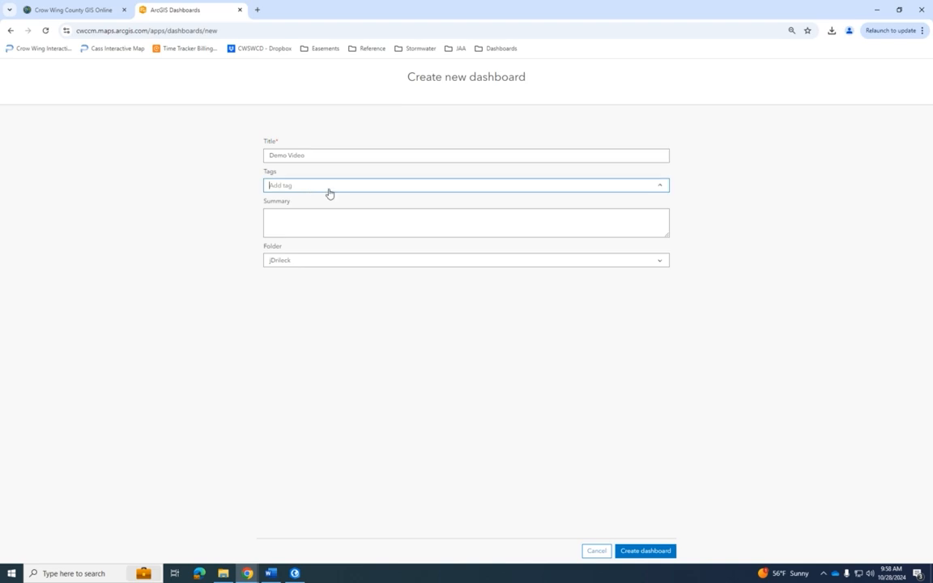
pyautogui.write('Demo, Goals')
pyautogui.click(270, 219)
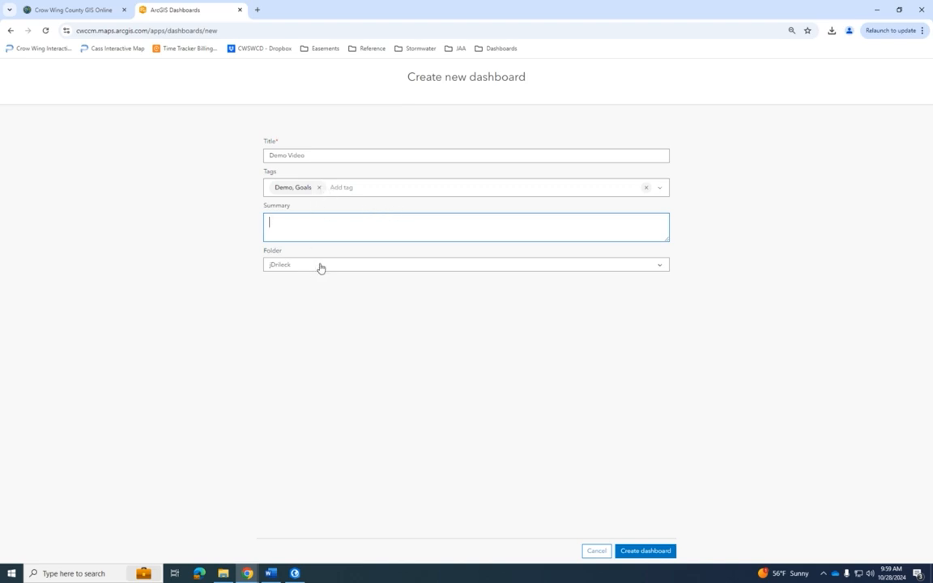
pyautogui.write('Demo video on 10/28')
pyautogui.click(564, 265)
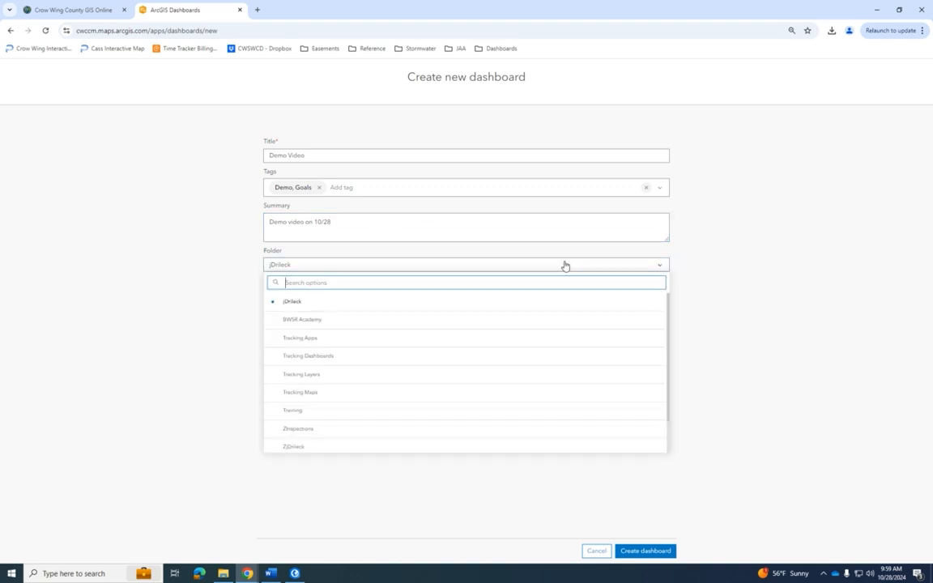
pyautogui.click(325, 322)
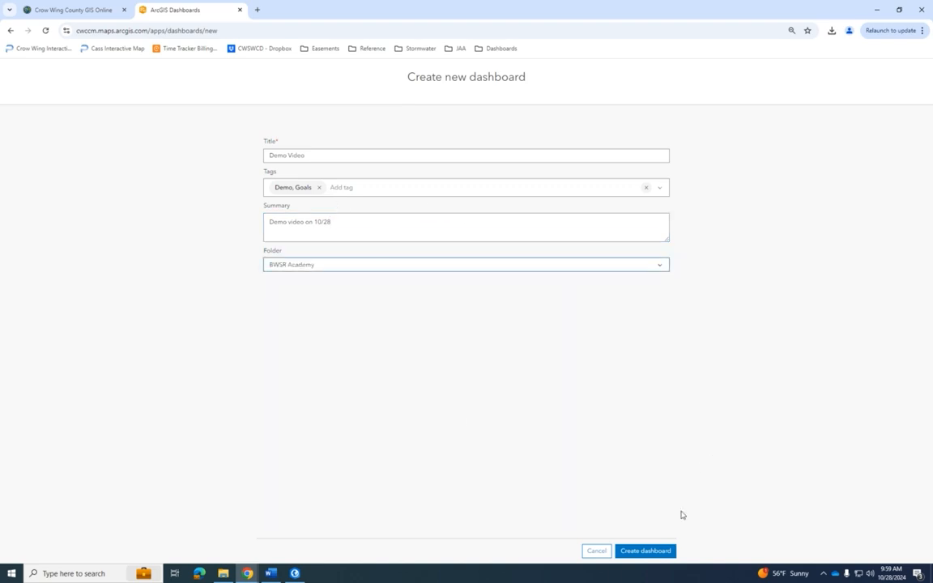
pyautogui.click(645, 551)
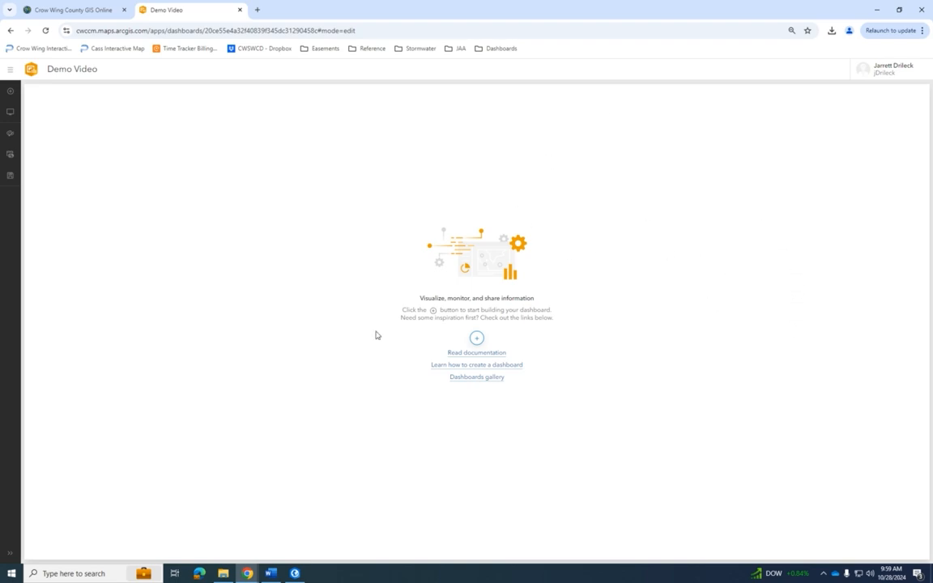
# - Add a table element based on the Academy_Projects_Demo_Video layer, with grouped values categorized by Waterbody
pyautogui.click(477, 340)
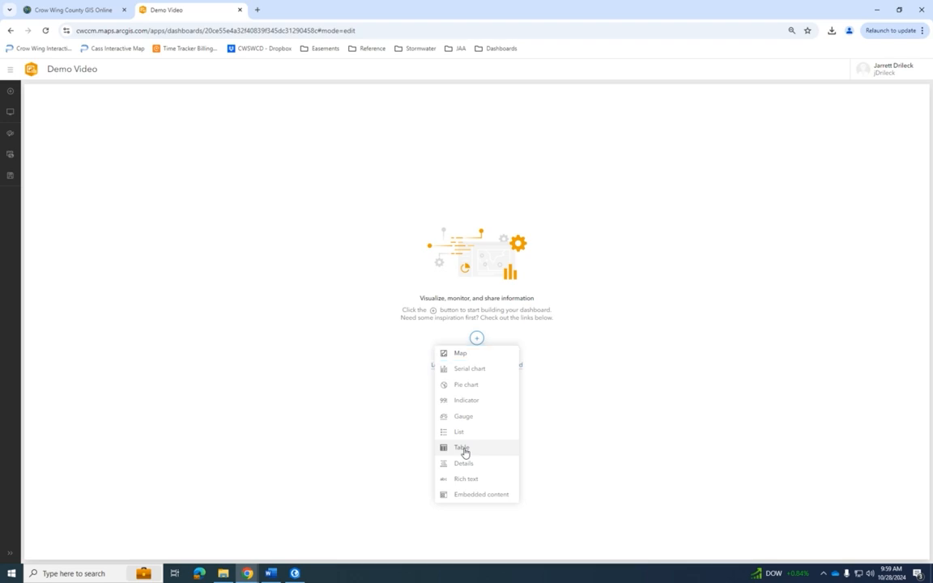
pyautogui.click(463, 450)
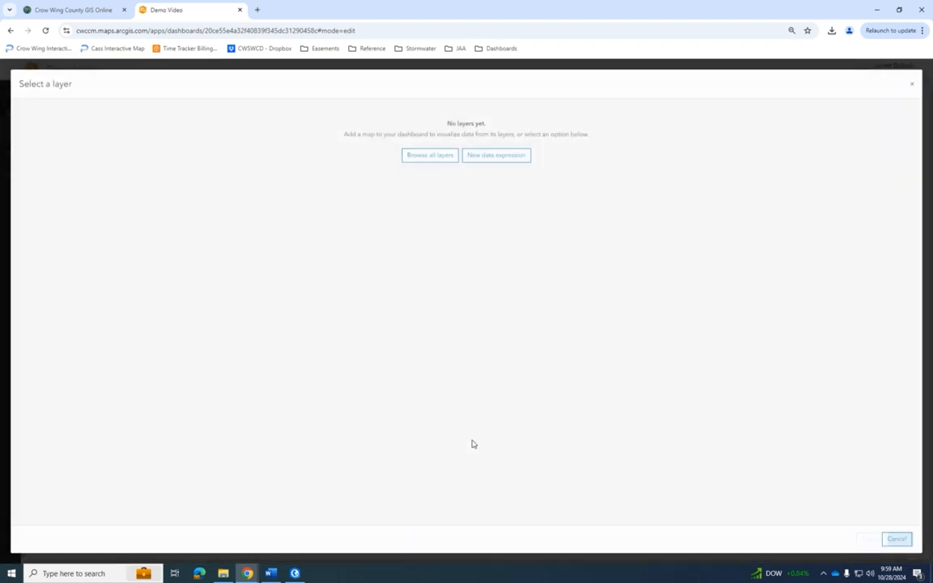
pyautogui.click(432, 155)
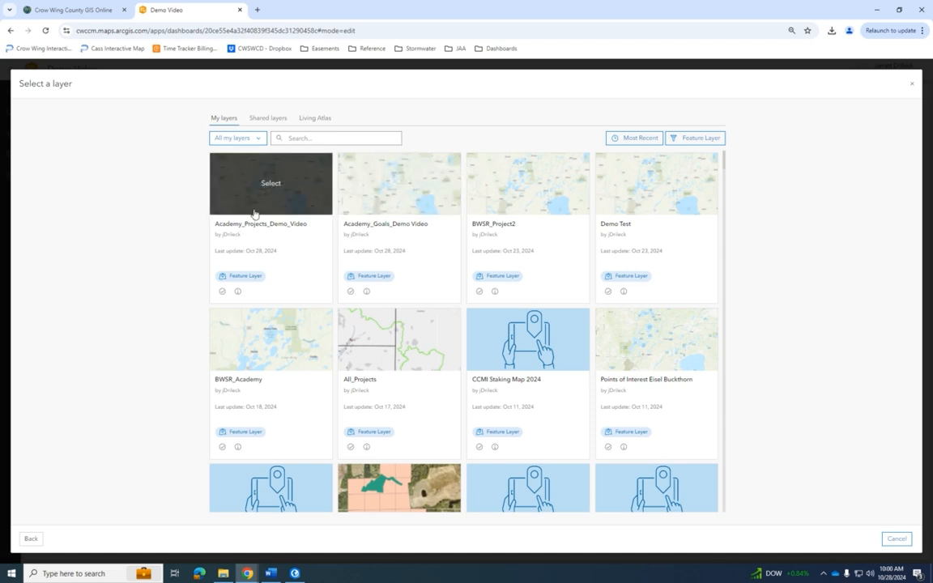
pyautogui.click(267, 187)
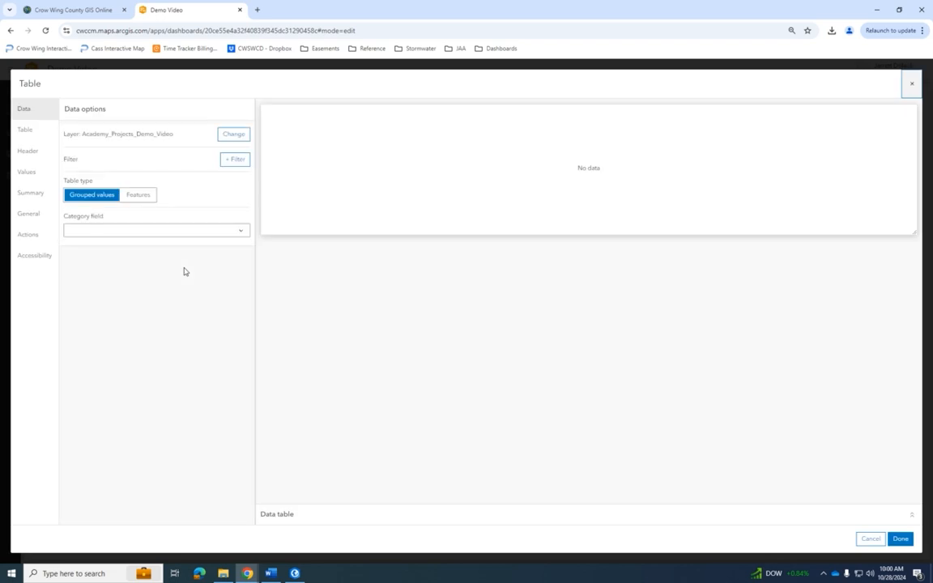
pyautogui.click(122, 233)
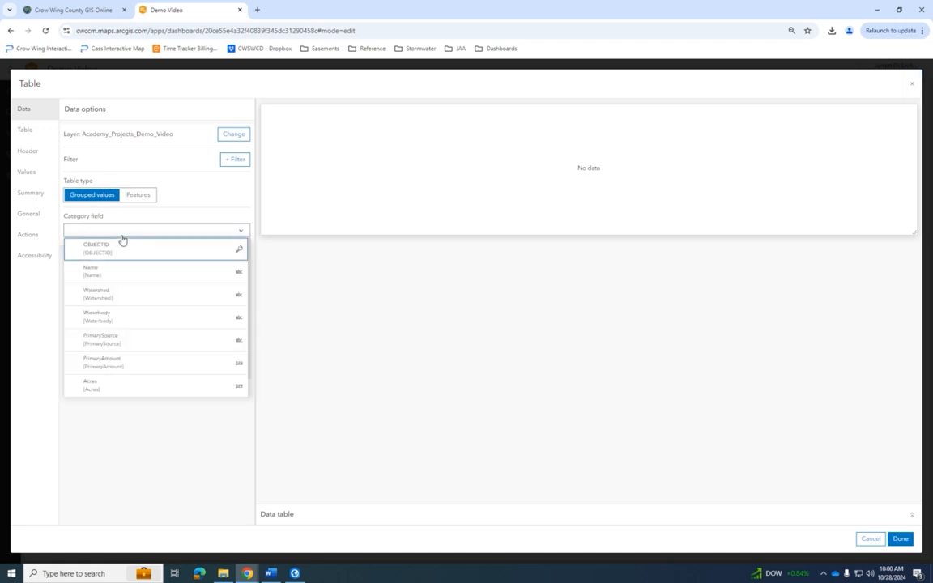
pyautogui.click(114, 322)
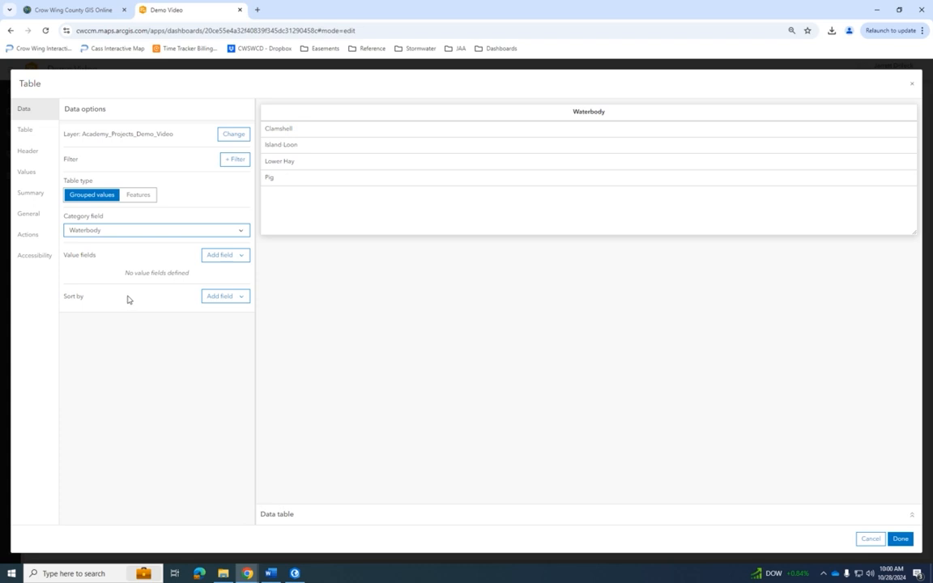
# - Add PrimaryAmount and PhosphorusRecution as the table's value fields, both calculated as Sum
pyautogui.click(224, 255)
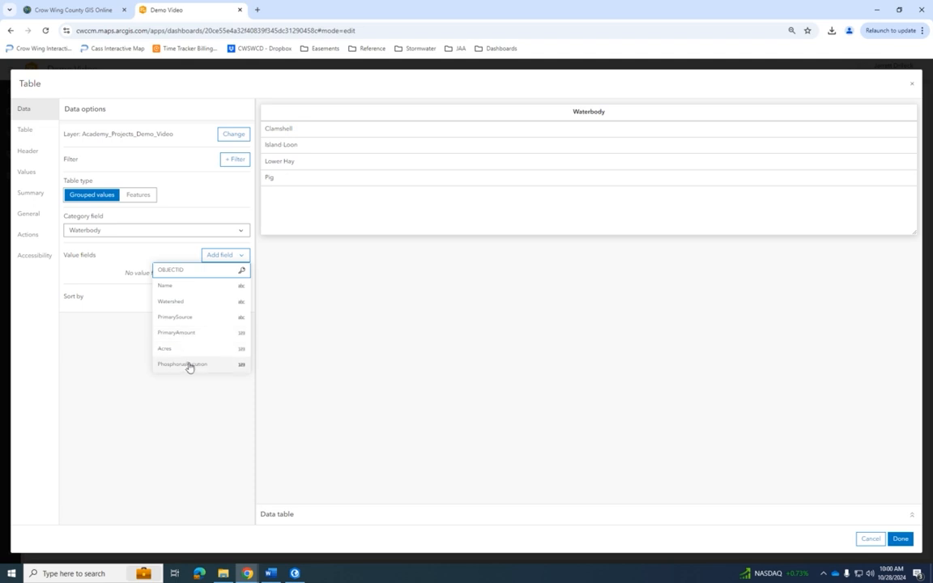
pyautogui.click(187, 337)
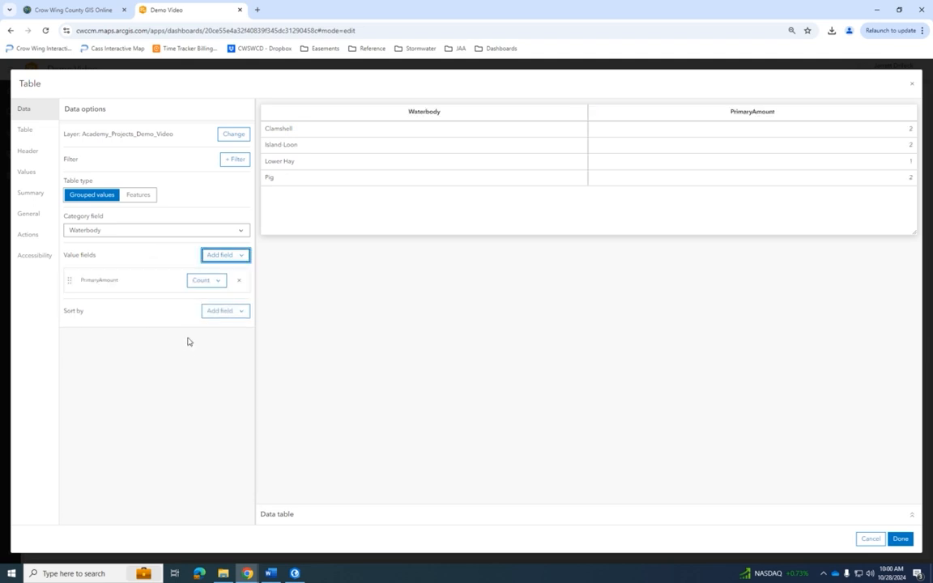
pyautogui.click(216, 281)
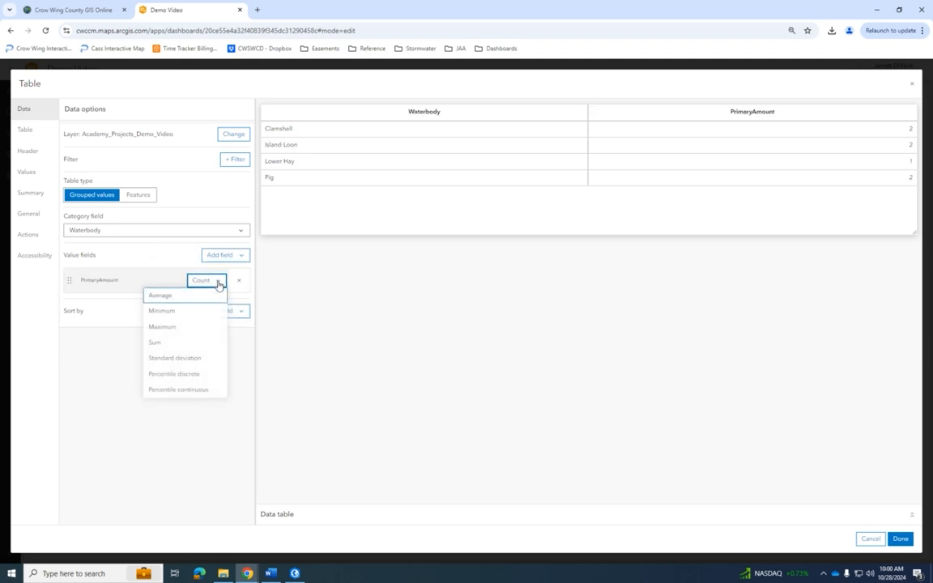
pyautogui.click(181, 346)
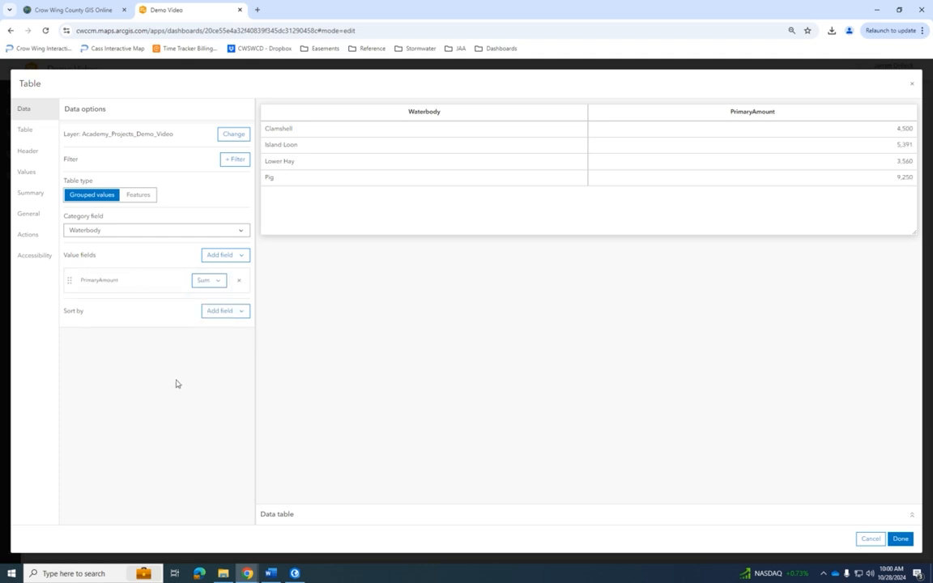
pyautogui.click(224, 255)
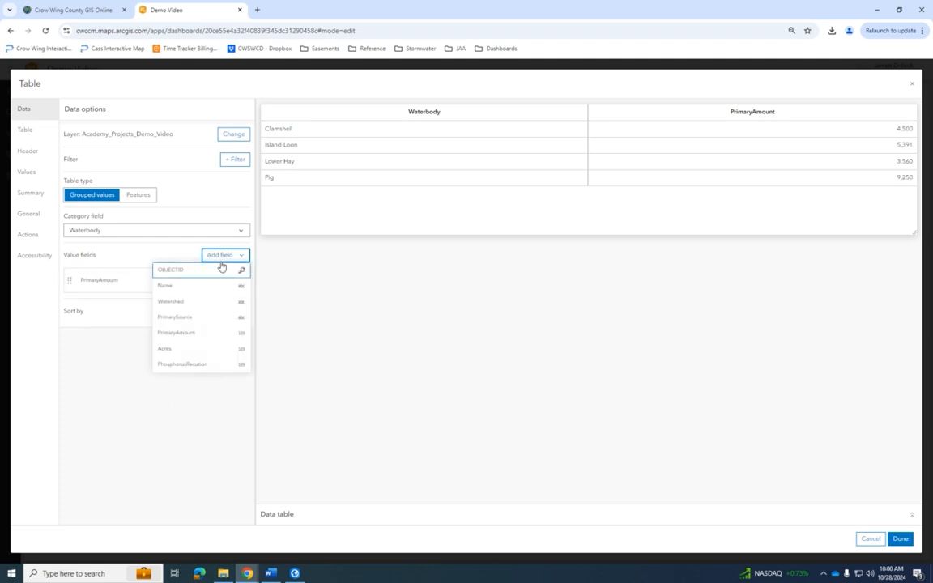
pyautogui.click(204, 365)
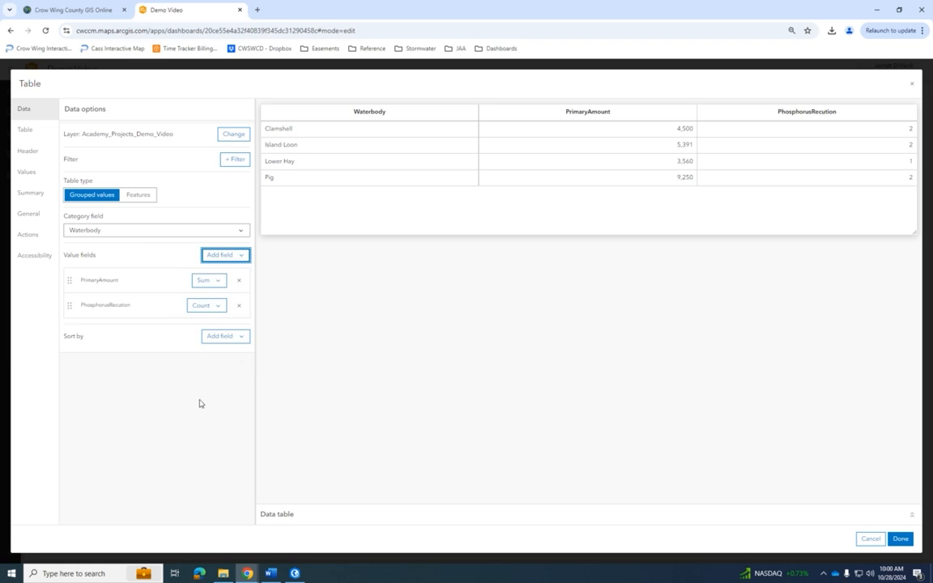
pyautogui.click(208, 306)
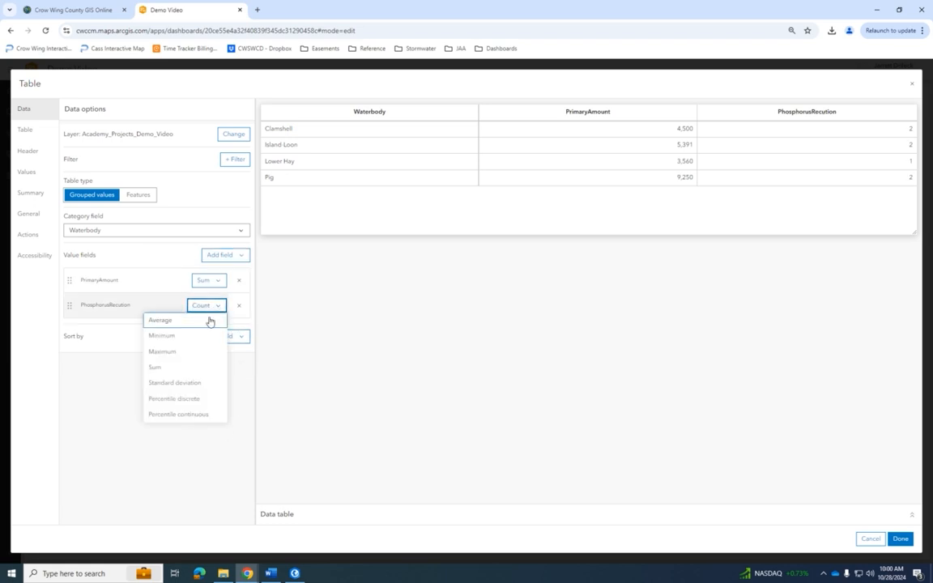
pyautogui.click(189, 369)
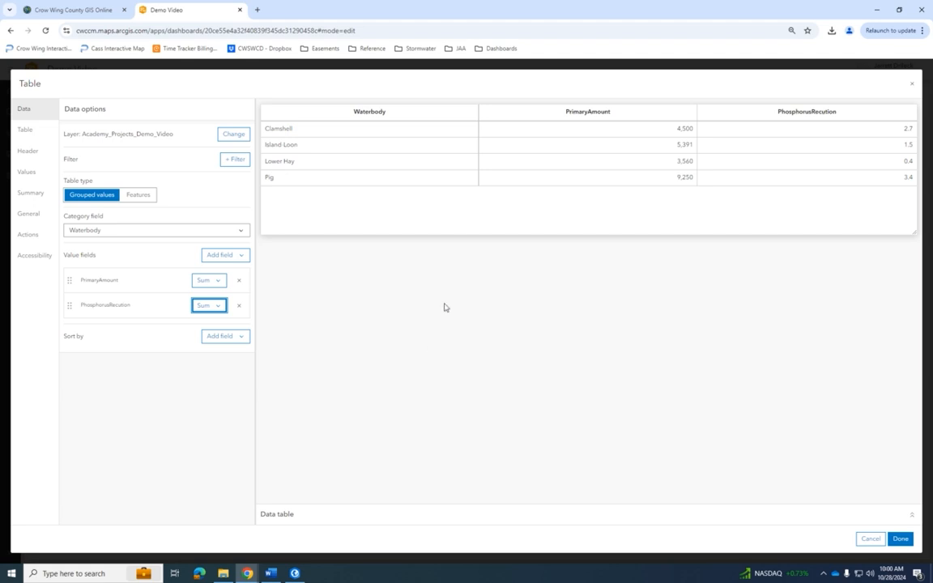
# - Add OBJECTID as a Count value field and move it ahead of PrimaryAmount
pyautogui.click(238, 255)
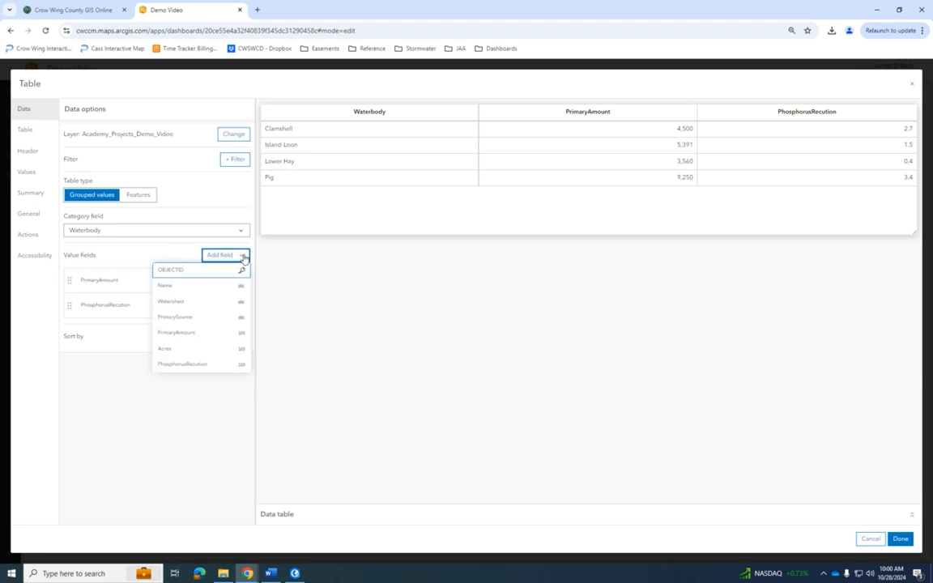
pyautogui.click(203, 271)
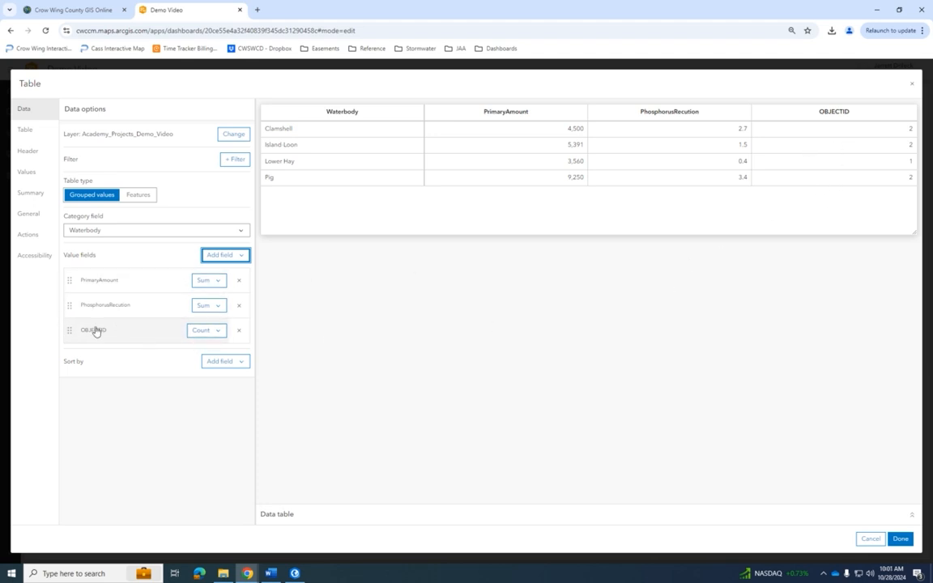
pyautogui.moveTo(69, 331); pyautogui.dragTo(74, 278)
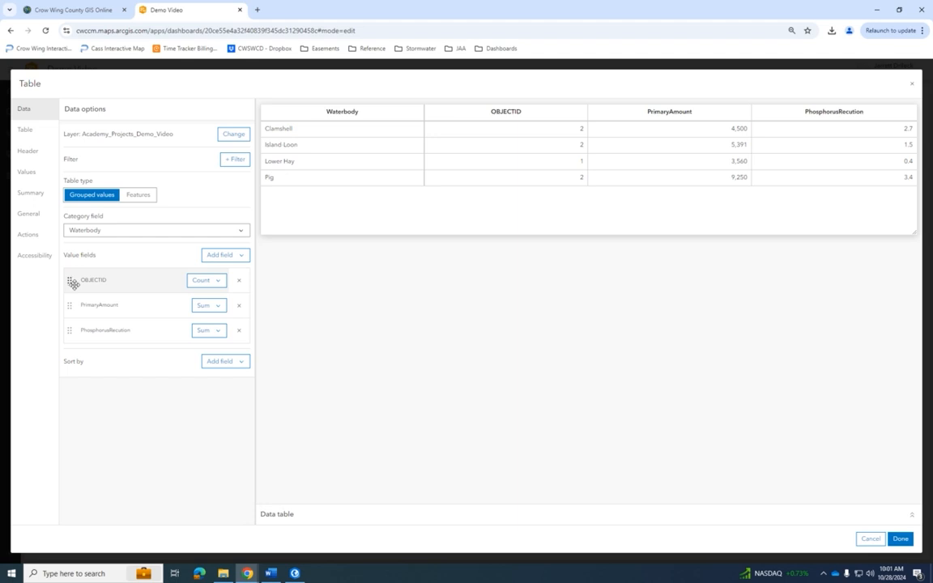
# - Sort the table by Waterbody, trying descending order before returning to ascending, and finish the table element
pyautogui.click(228, 362)
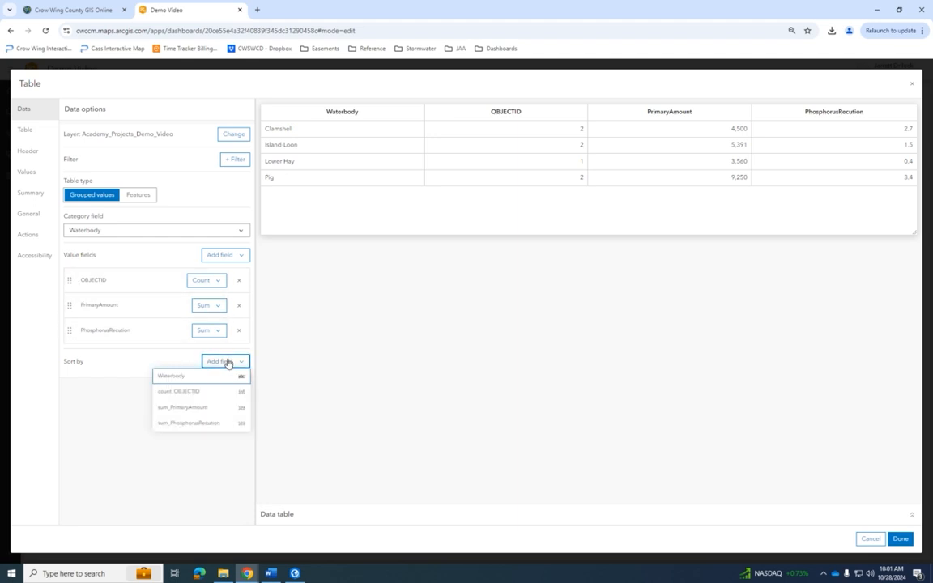
pyautogui.click(217, 376)
pyautogui.click(216, 387)
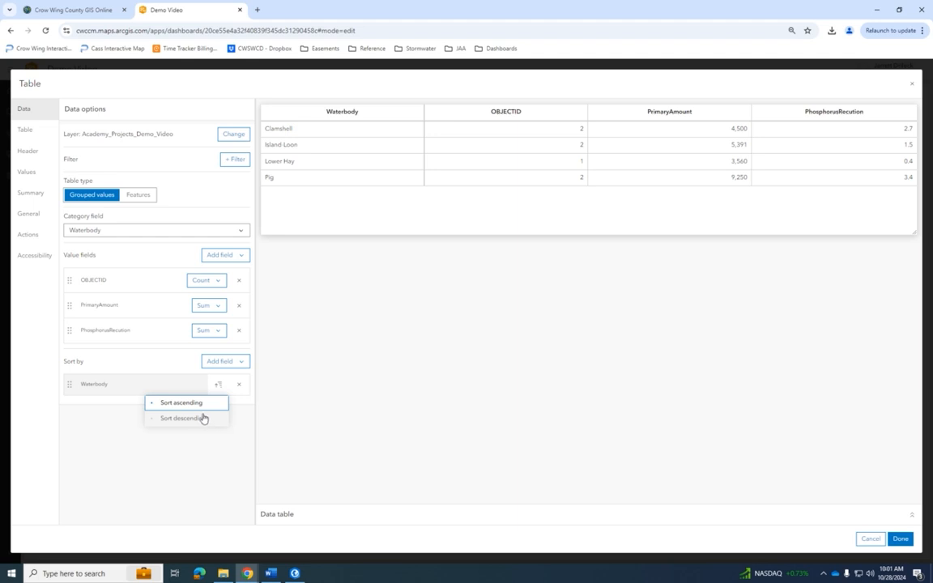
pyautogui.click(196, 420)
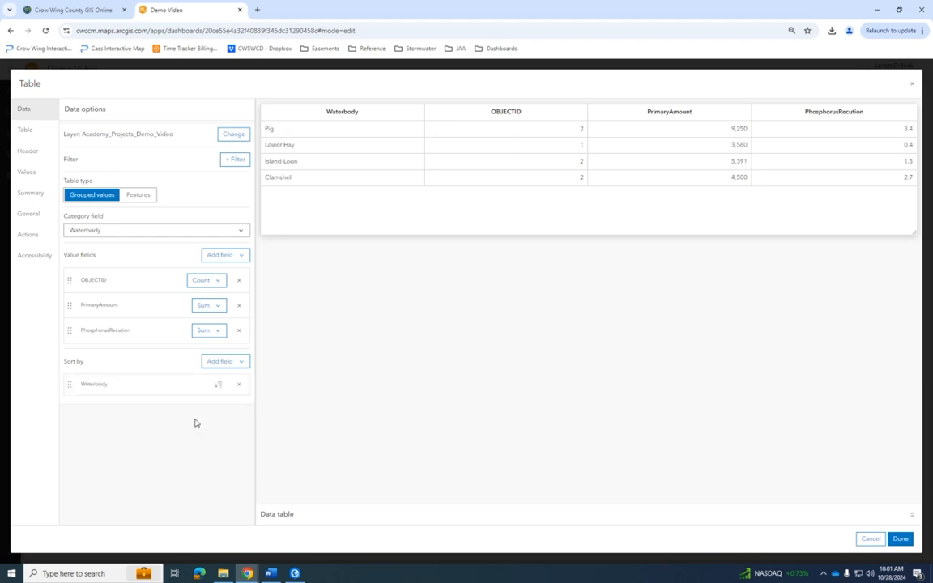
pyautogui.click(215, 386)
pyautogui.click(204, 402)
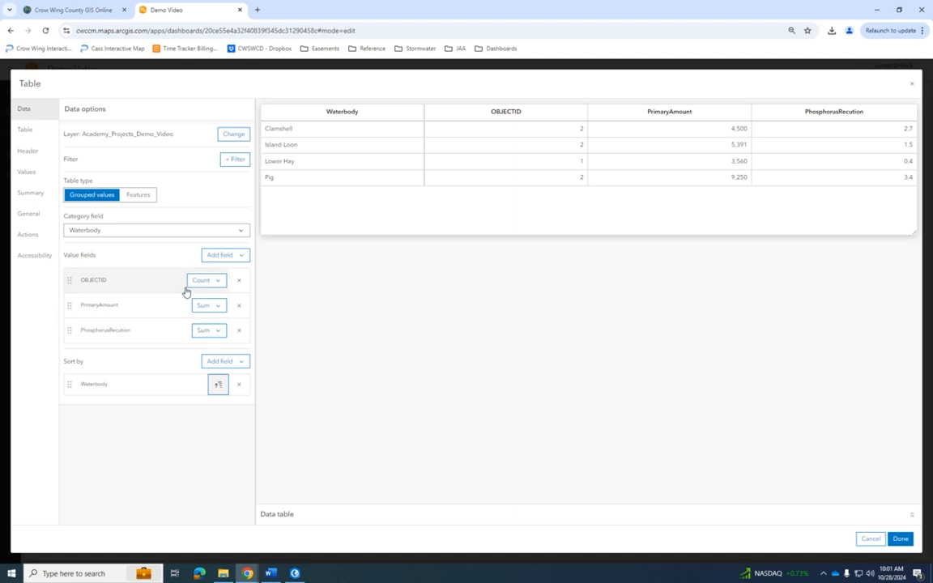
pyautogui.click(901, 540)
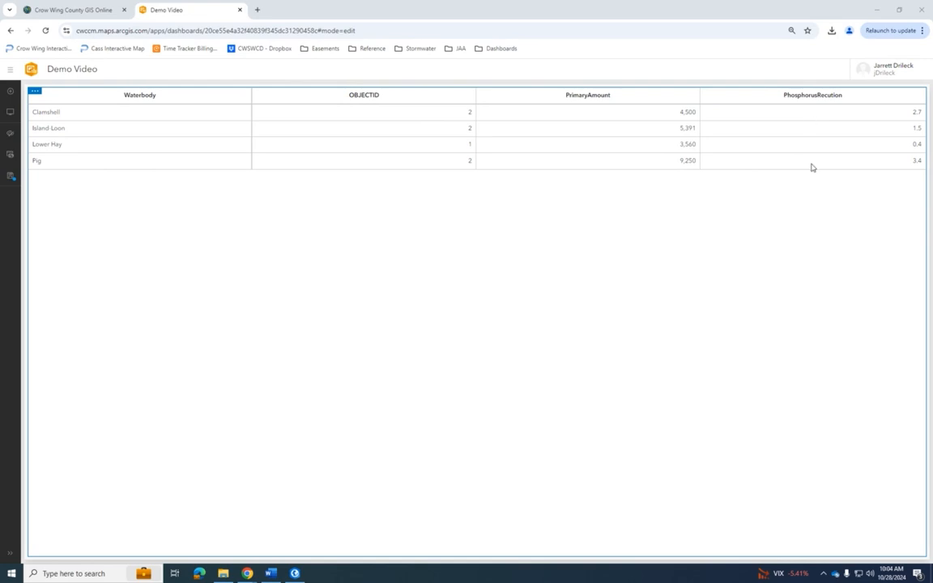
# - Add a gauge element to the right of the table, based on the Academy_Projects_Demo_Video layer
pyautogui.click(11, 92)
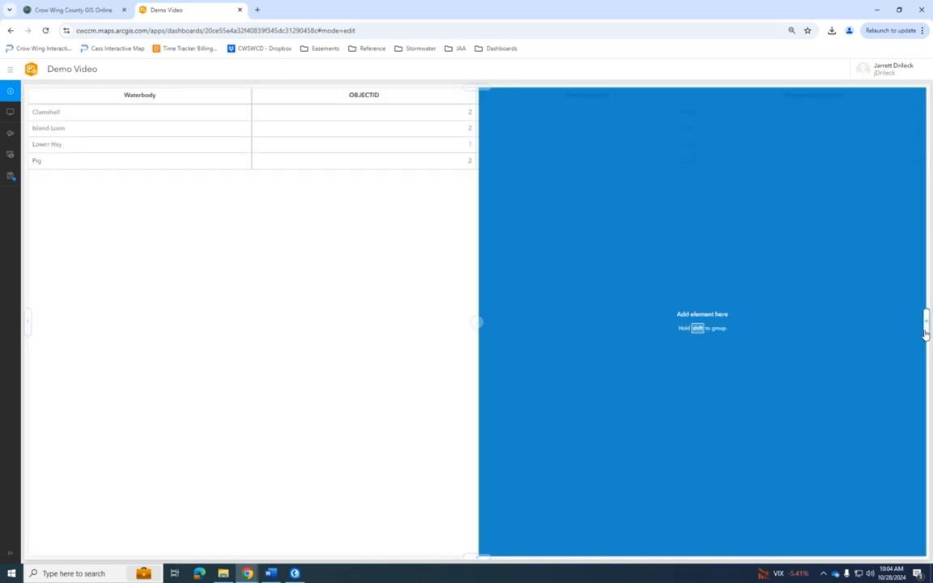
pyautogui.click(926, 321)
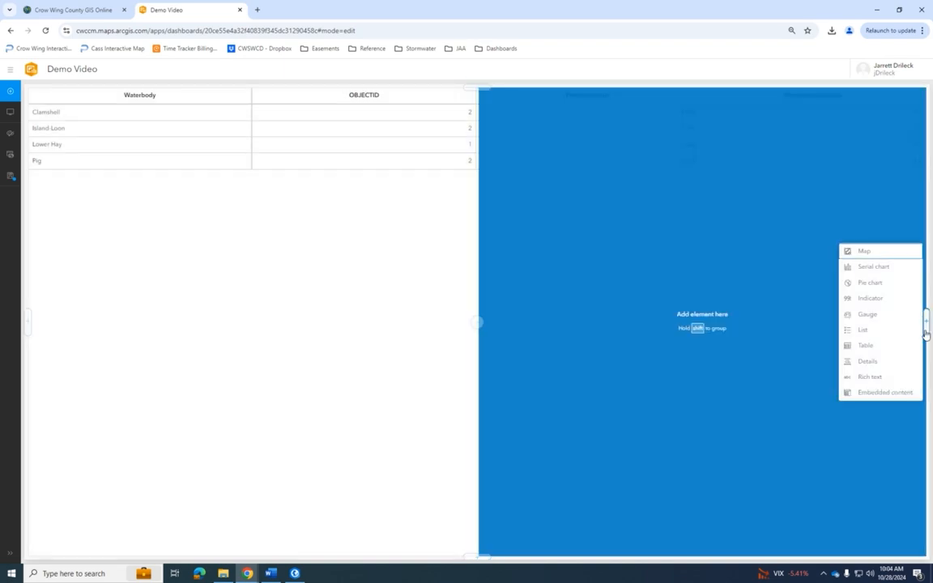
pyautogui.click(869, 315)
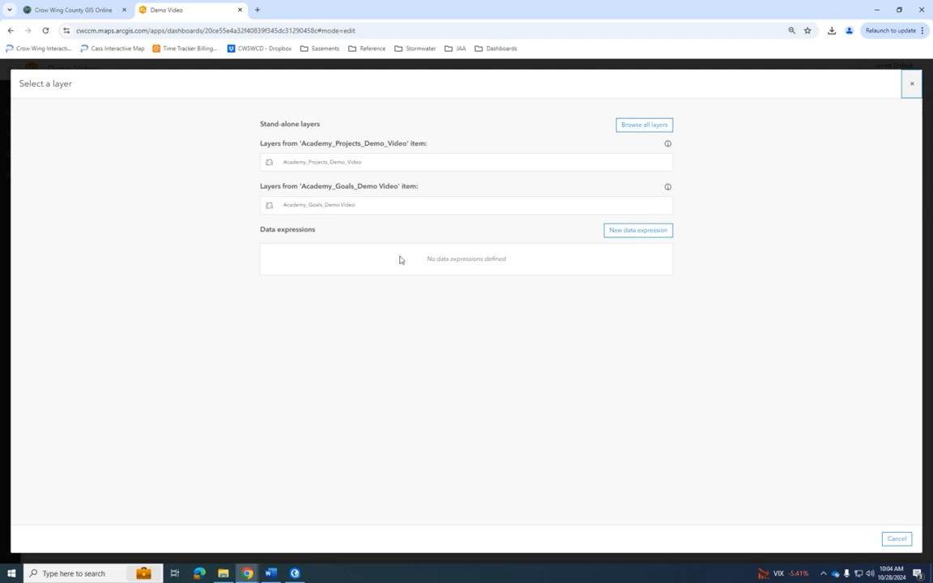
pyautogui.click(355, 163)
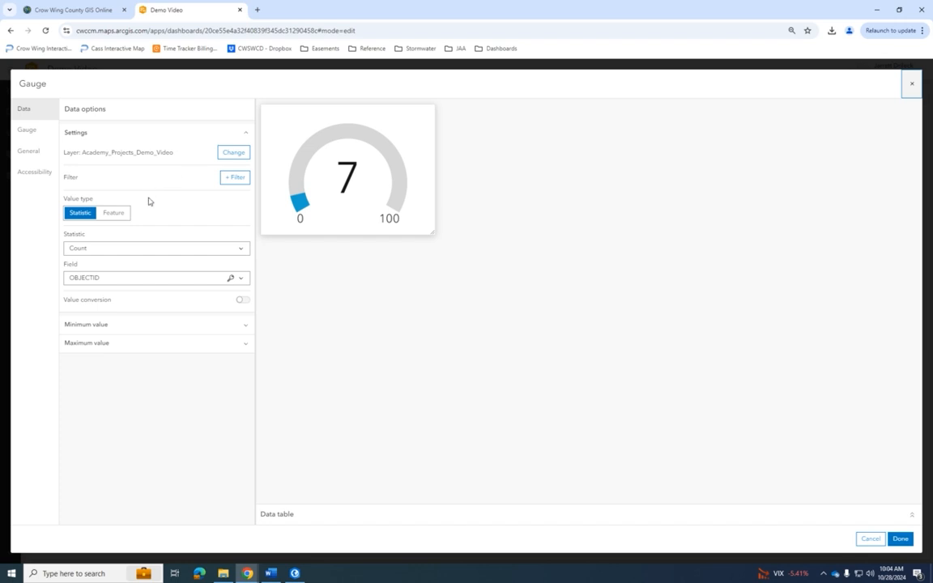
# - Set the gauge's value statistic to Sum of the PhosphorusRecution field
pyautogui.click(99, 249)
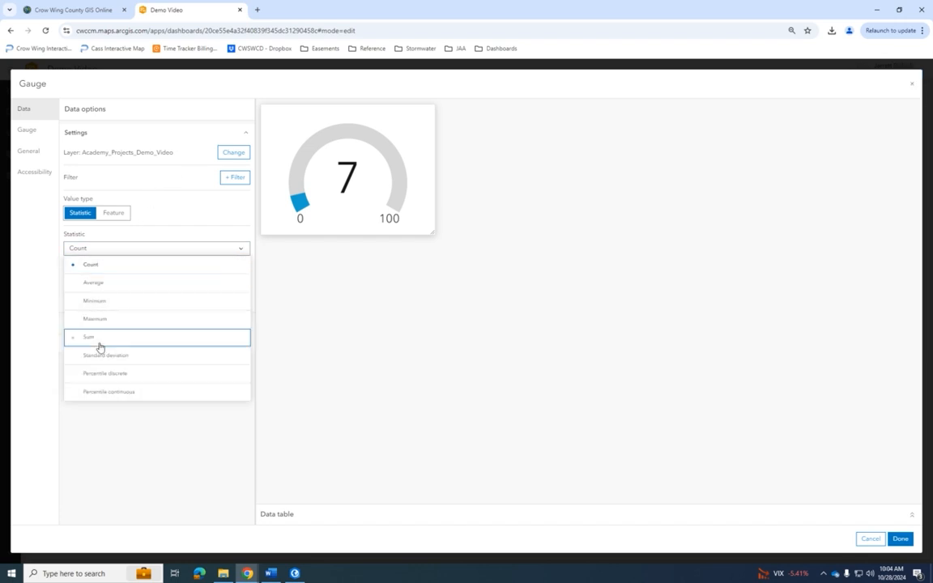
pyautogui.click(99, 339)
pyautogui.click(85, 279)
pyautogui.click(108, 343)
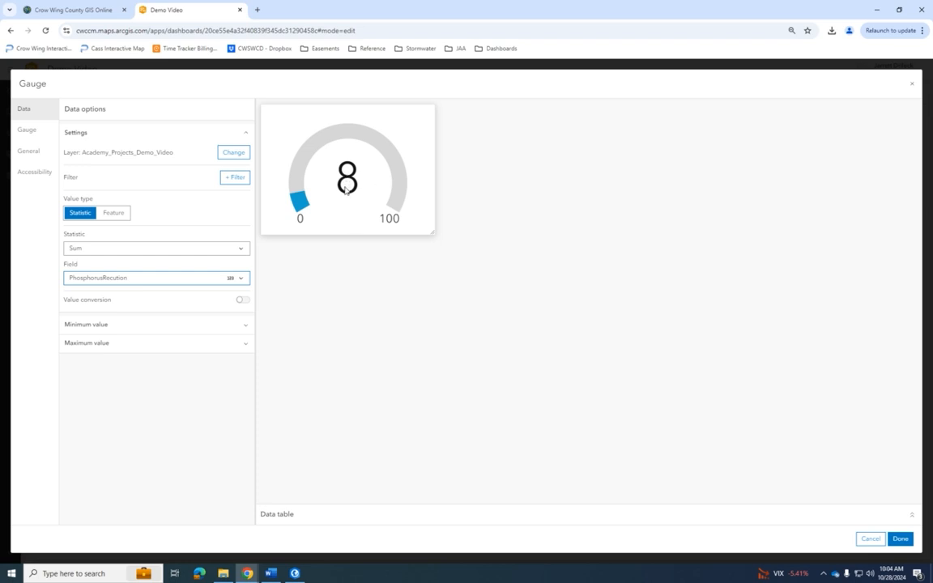
# - Switch the gauge's maximum value to a statistic drawn from the Academy_Goals_Demo Video layer
pyautogui.click(109, 345)
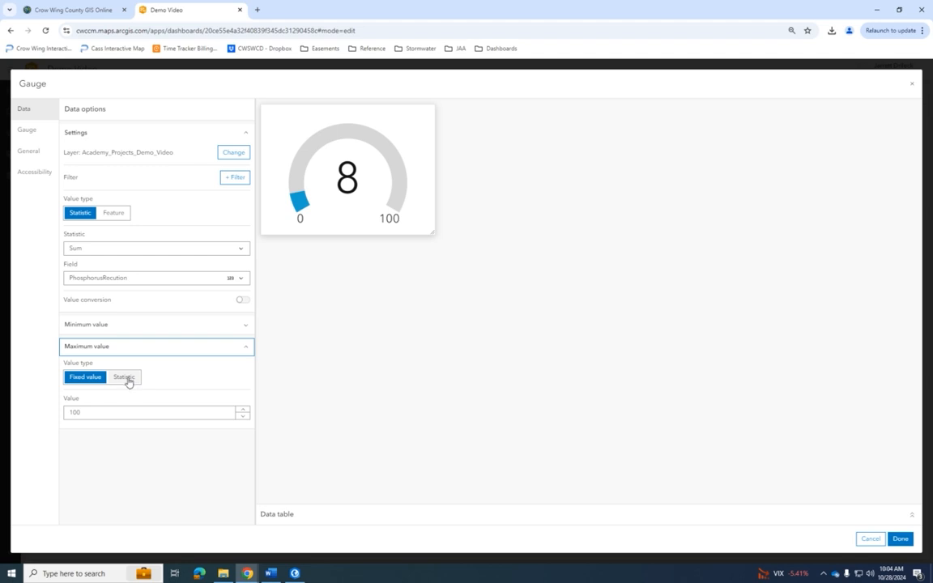
pyautogui.click(126, 378)
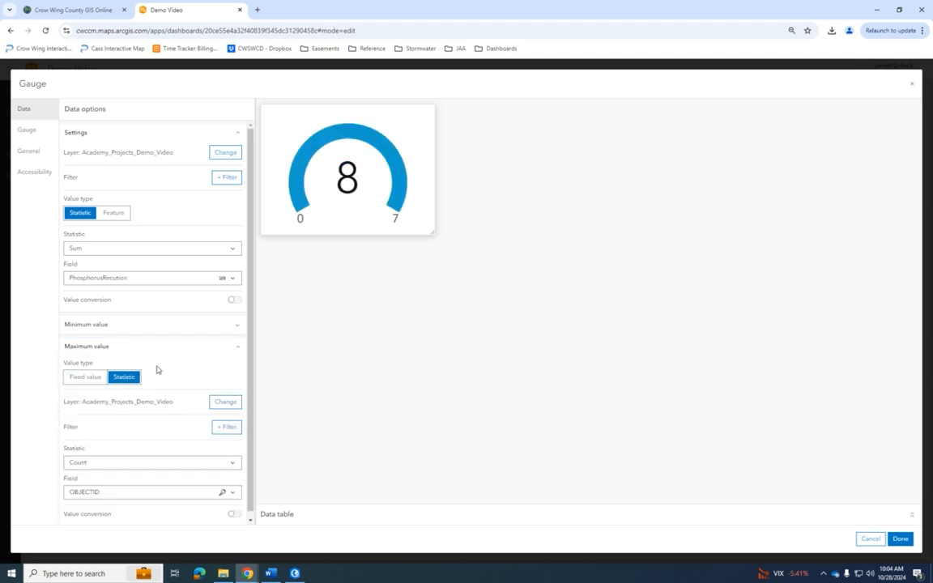
pyautogui.scroll(-1, 166, 365)
pyautogui.click(226, 396)
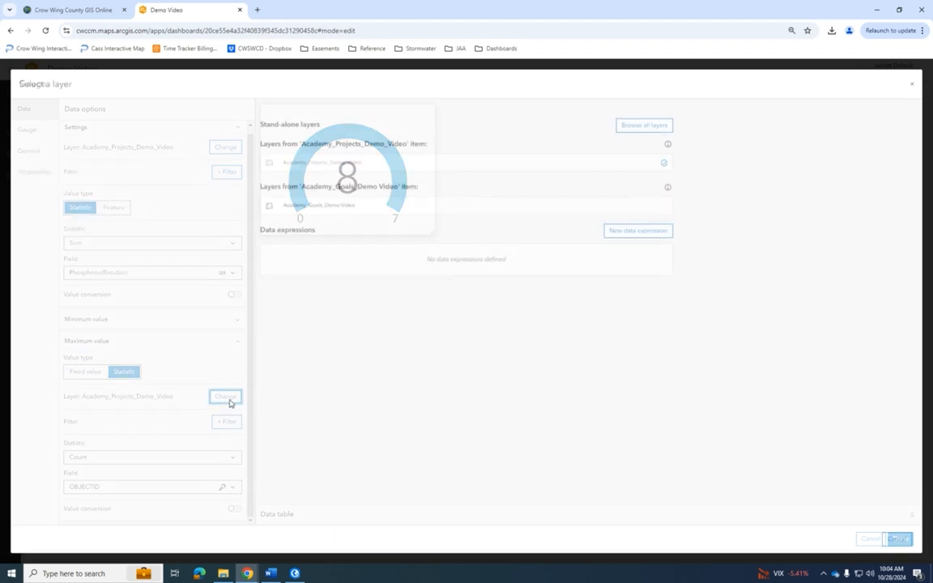
pyautogui.click(381, 215)
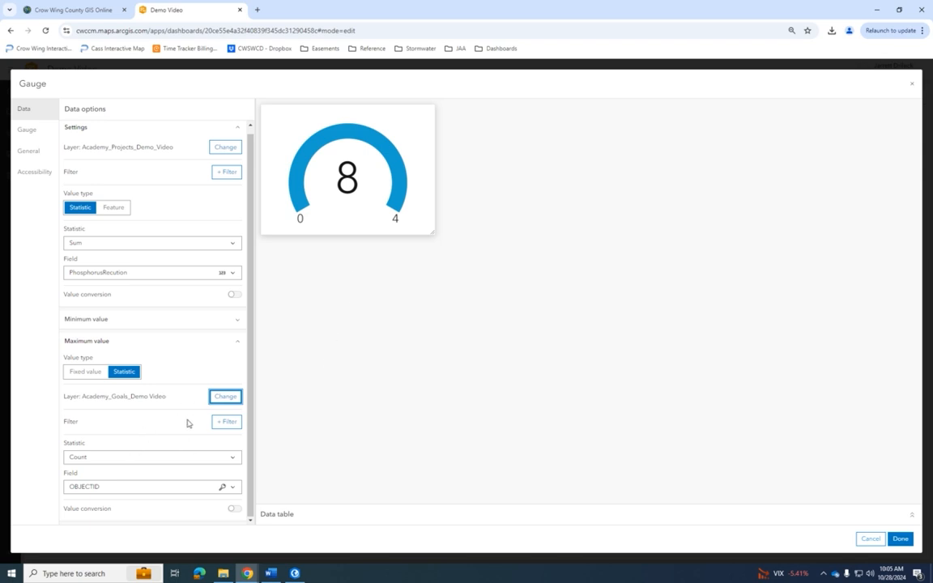
# - Calculate the gauge's maximum value as the Sum of PhosphoruGoal and finish the gauge element
pyautogui.click(154, 465)
pyautogui.scroll(-1, 127, 502)
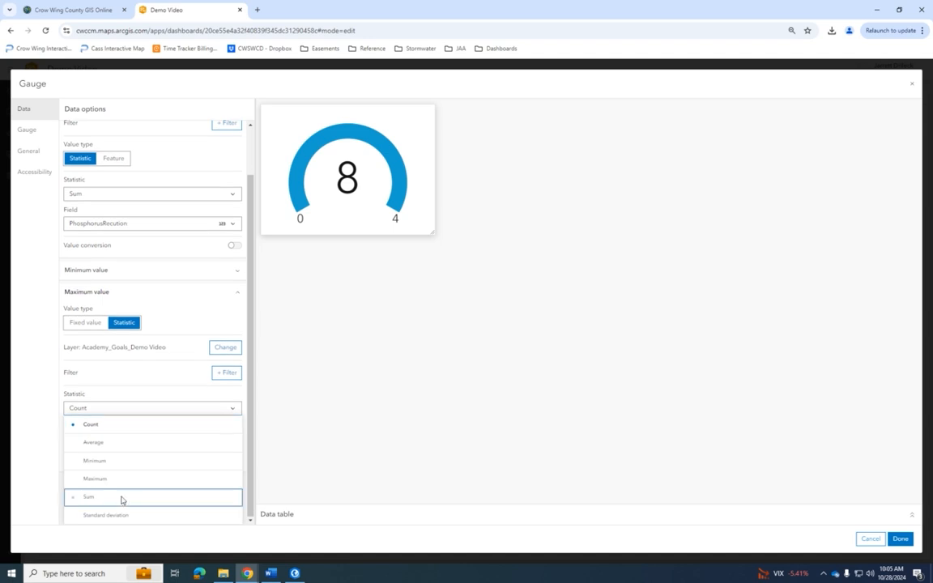
pyautogui.click(121, 500)
pyautogui.click(118, 486)
pyautogui.click(123, 512)
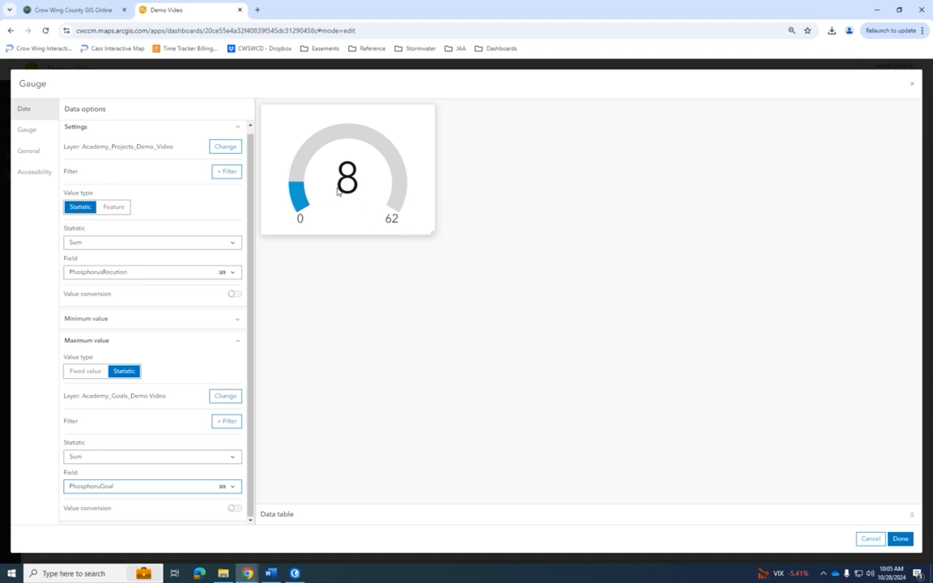
pyautogui.scroll(1, 154, 377)
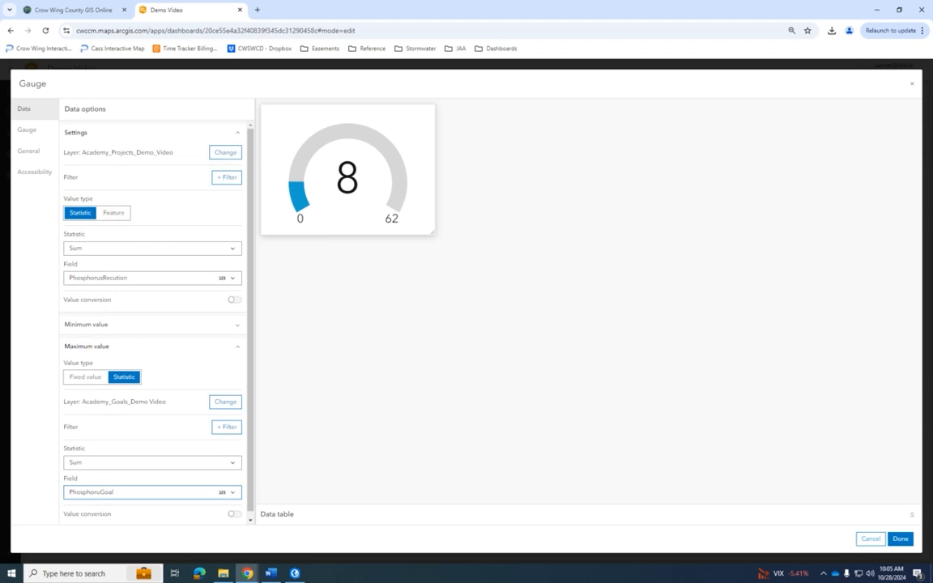
pyautogui.click(901, 538)
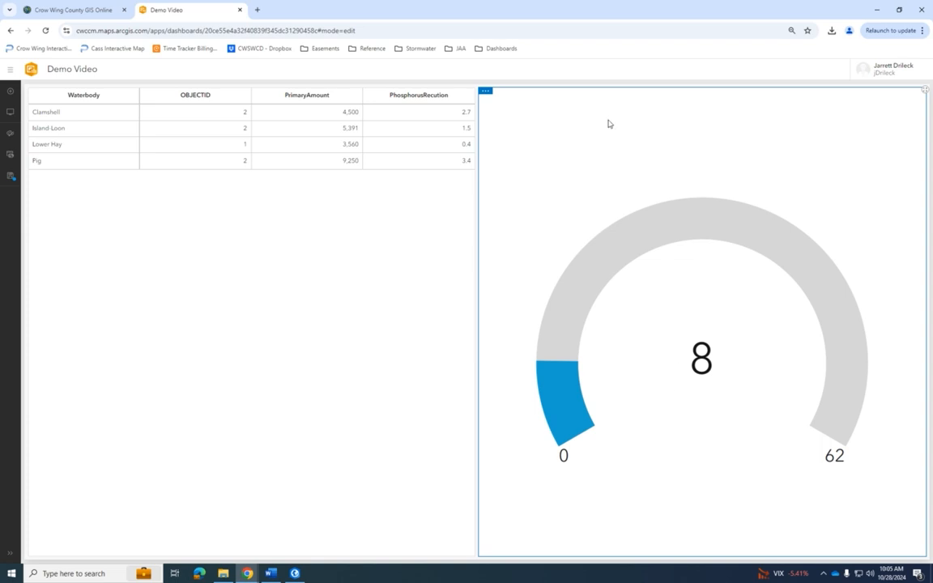
# - Reopen the gauge's configuration and add a band color threshold up to 33%
pyautogui.click(486, 108)
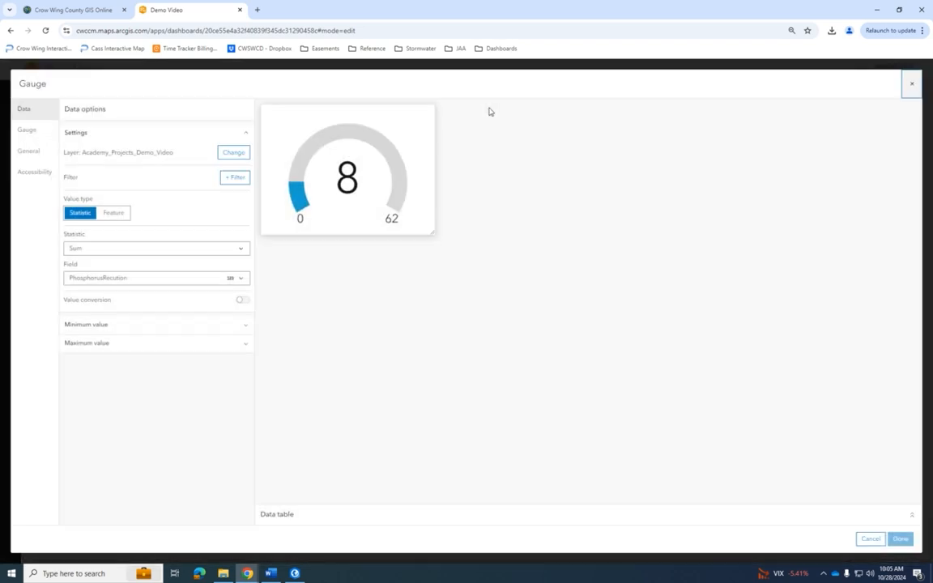
pyautogui.click(910, 81)
pyautogui.moveTo(513, 137)
pyautogui.moveTo(490, 97)
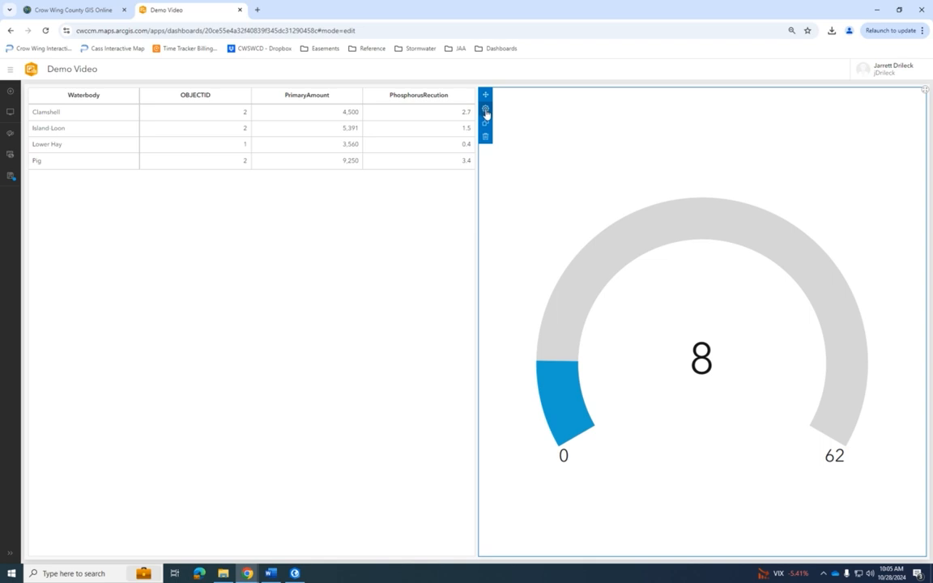
pyautogui.click(485, 110)
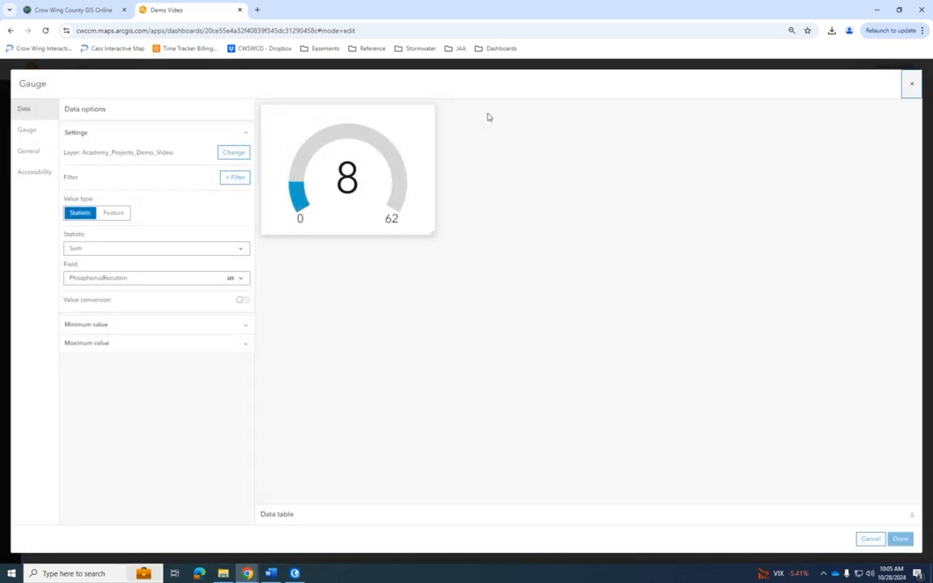
pyautogui.click(30, 134)
pyautogui.click(76, 230)
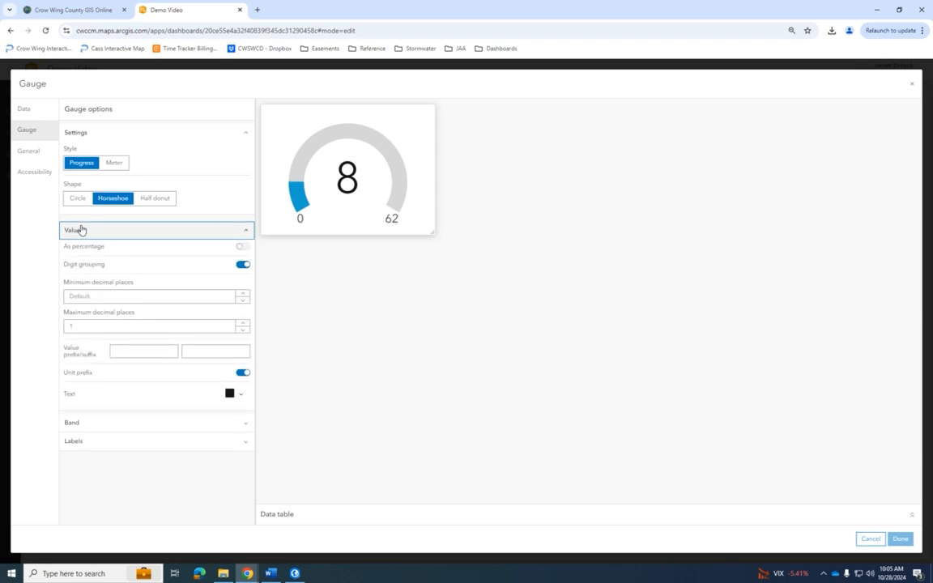
pyautogui.click(76, 230)
pyautogui.click(108, 249)
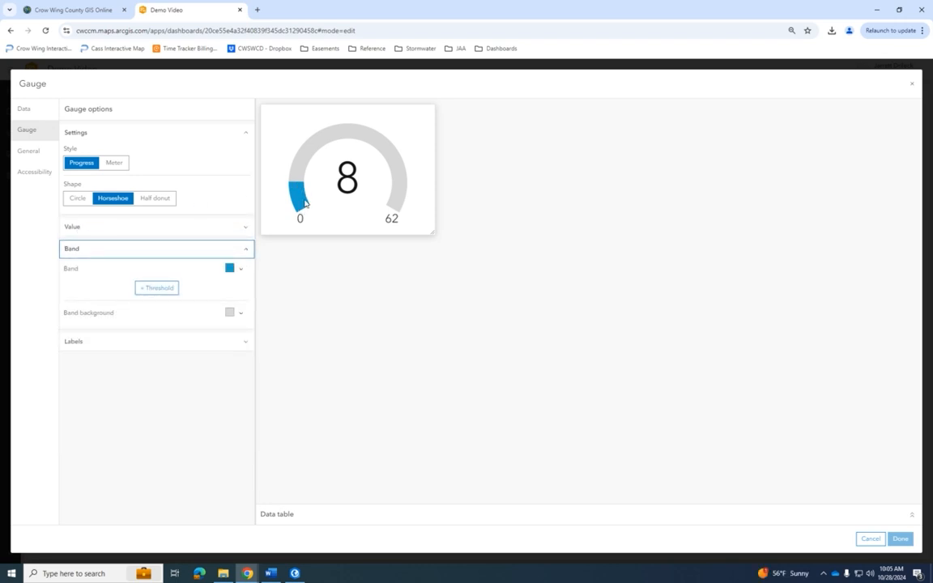
pyautogui.click(162, 288)
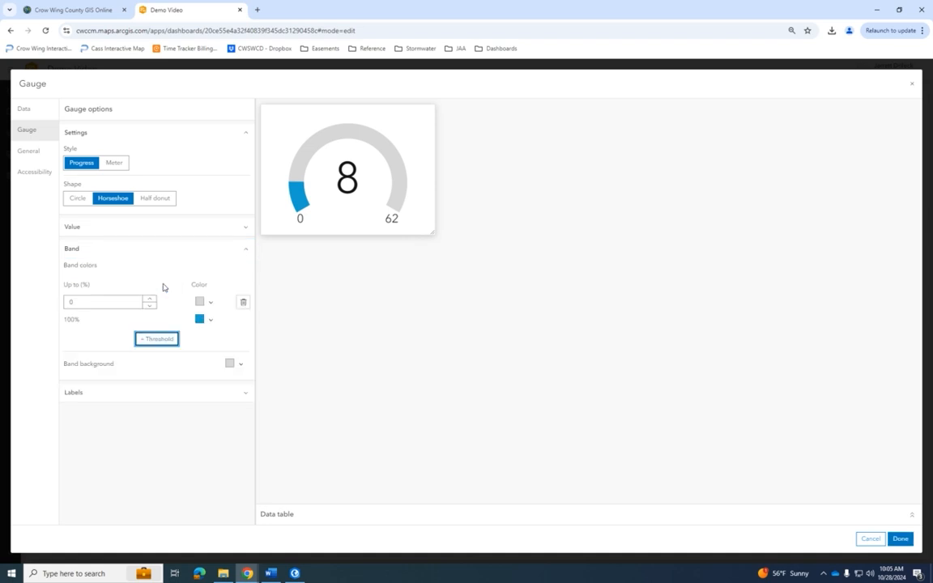
pyautogui.doubleClick(114, 300)
pyautogui.write('33')
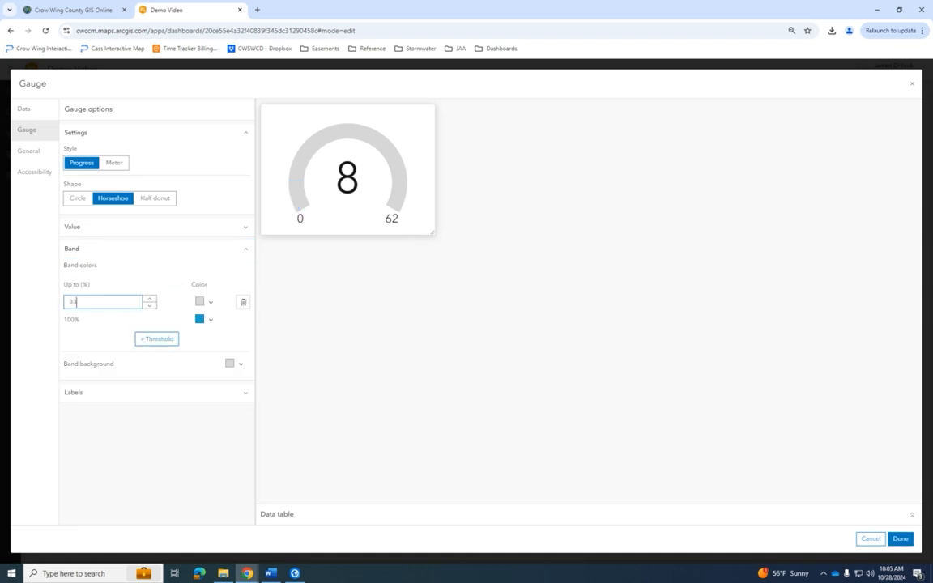
# - Color the gauge band up to 33%, trying yellow before settling on red
pyautogui.click(210, 302)
pyautogui.click(136, 388)
pyautogui.moveTo(117, 339); pyautogui.dragTo(293, 295)
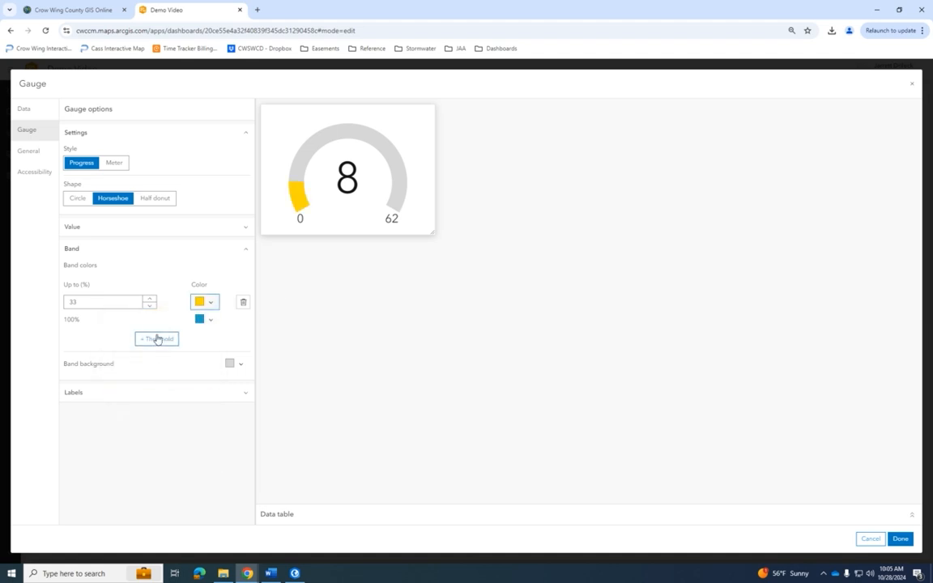
pyautogui.click(201, 303)
pyautogui.moveTo(135, 387); pyautogui.dragTo(88, 391)
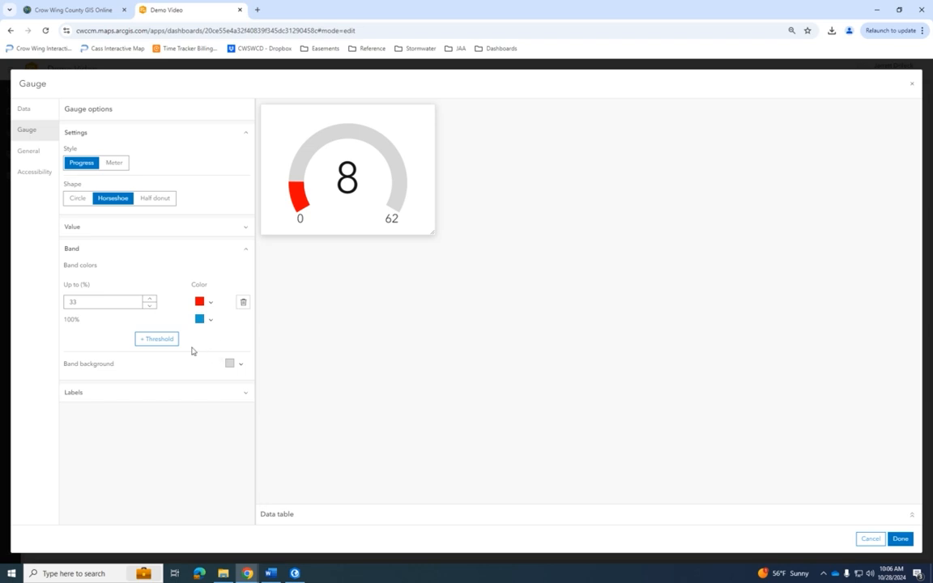
# - Add a second gauge band threshold up to 66% and color it yellow
pyautogui.click(149, 339)
pyautogui.moveTo(114, 323); pyautogui.dragTo(63, 324)
pyautogui.write('66')
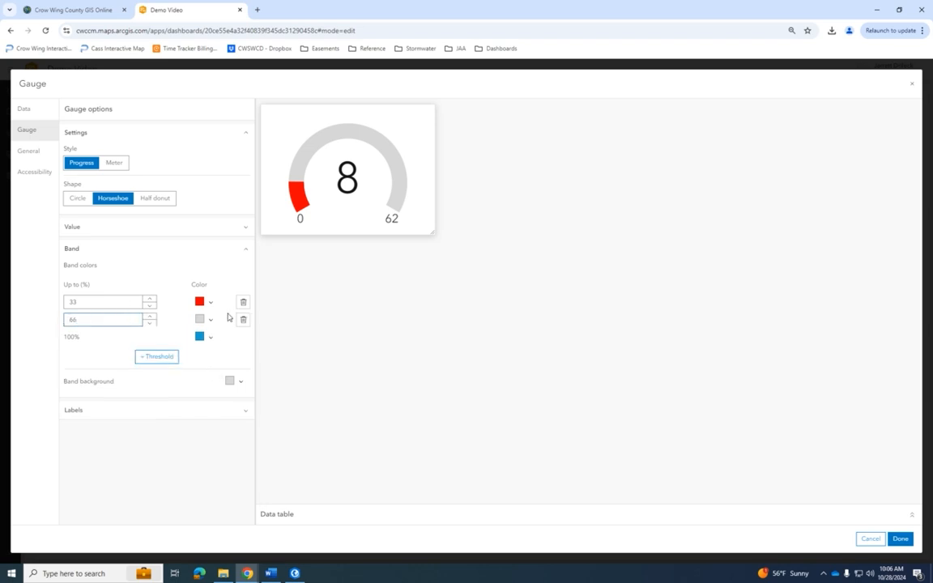
pyautogui.click(209, 319)
pyautogui.click(142, 407)
pyautogui.click(216, 331)
pyautogui.click(240, 322)
pyautogui.click(217, 322)
pyautogui.click(136, 406)
pyautogui.click(217, 327)
pyautogui.click(254, 315)
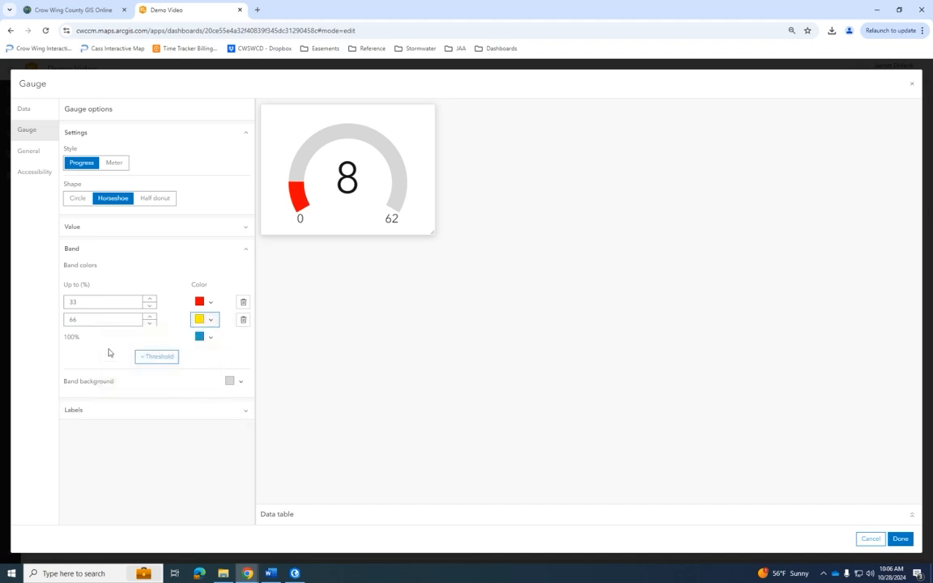
# - Color the gauge's 100% band green and save the gauge changes
pyautogui.click(204, 336)
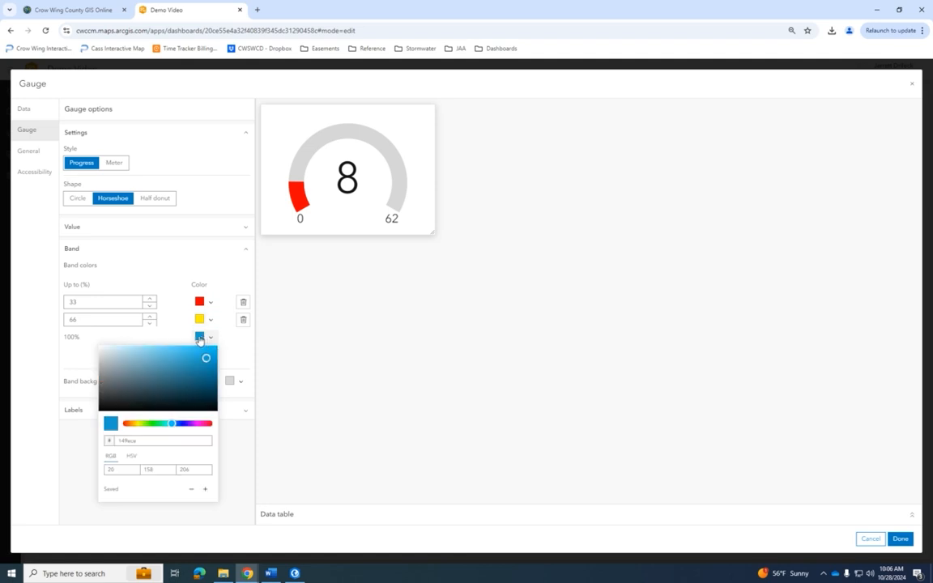
pyautogui.click(152, 424)
pyautogui.click(238, 348)
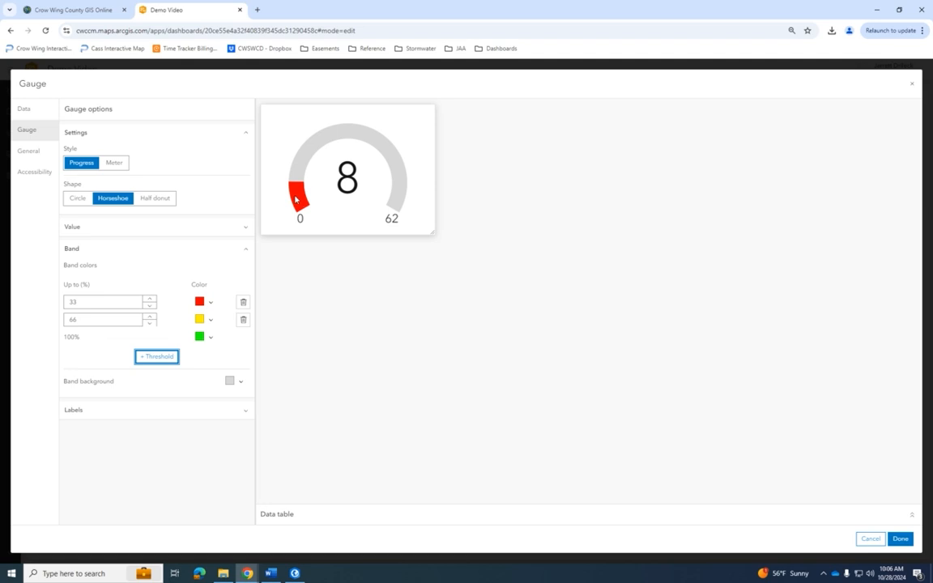
pyautogui.click(900, 539)
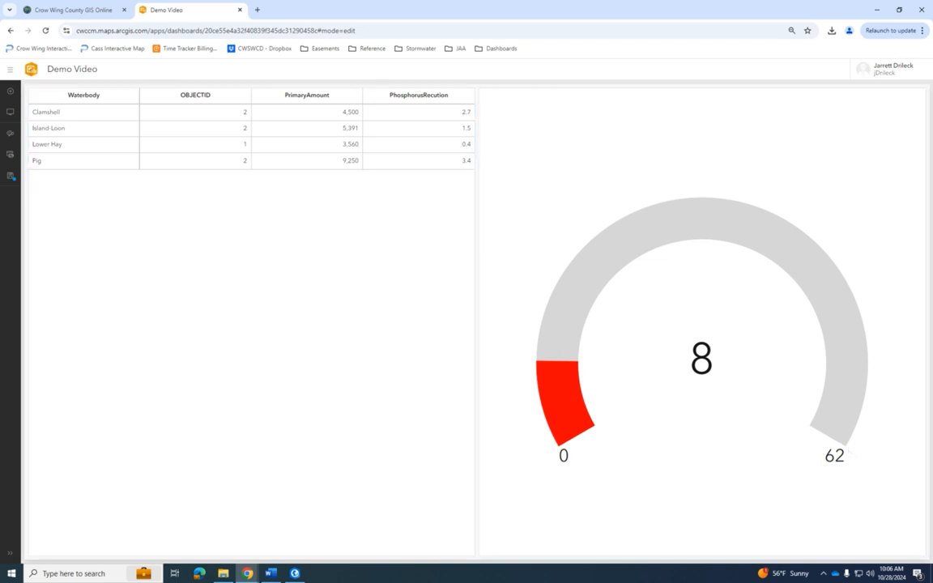
# - Make table selections filter both the gauge's maximum value, with Lake as target field, and its value, and save the table
pyautogui.moveTo(33, 97)
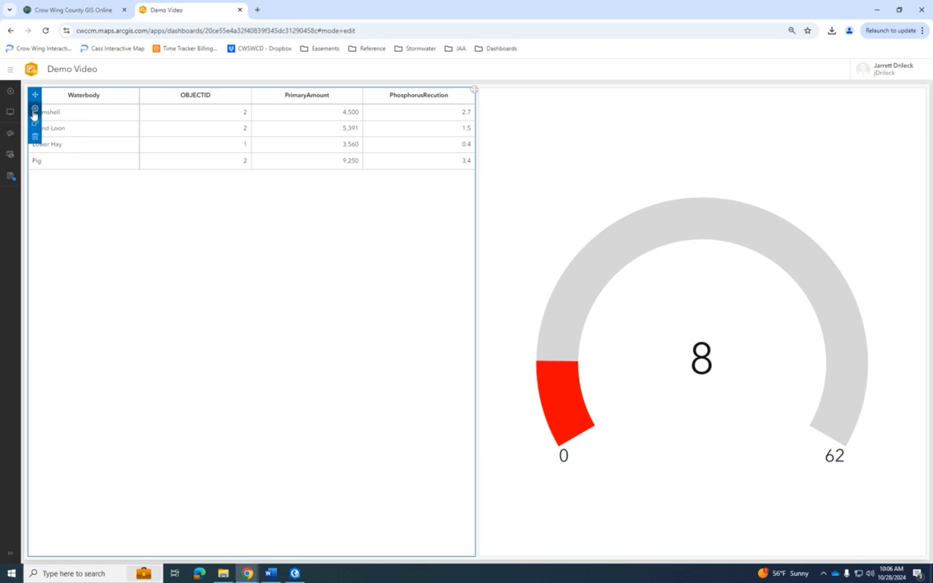
pyautogui.click(33, 115)
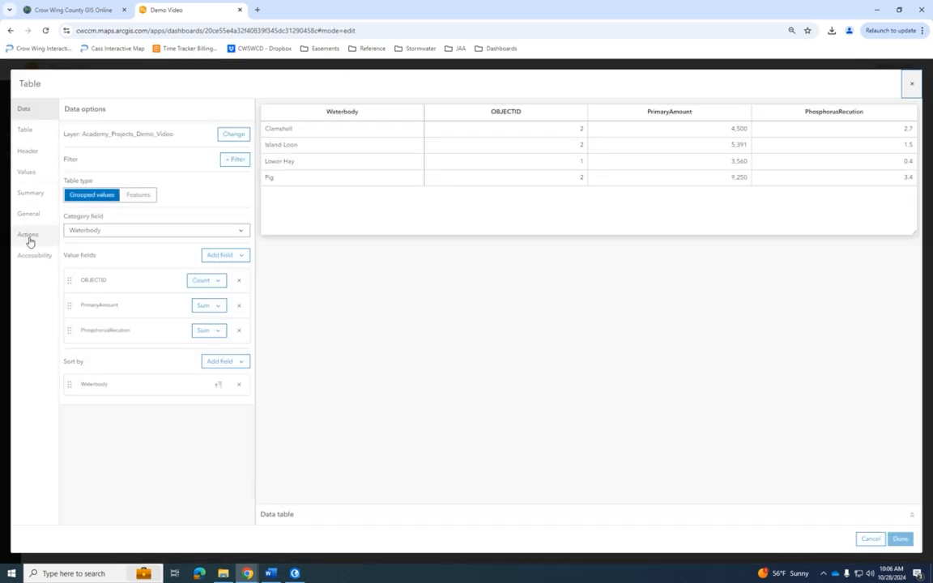
pyautogui.click(30, 238)
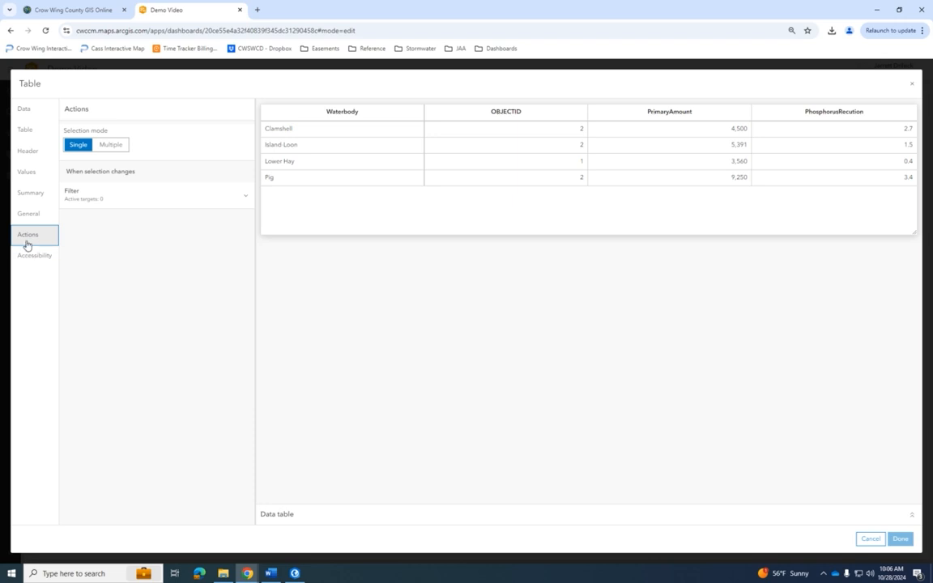
pyautogui.click(78, 203)
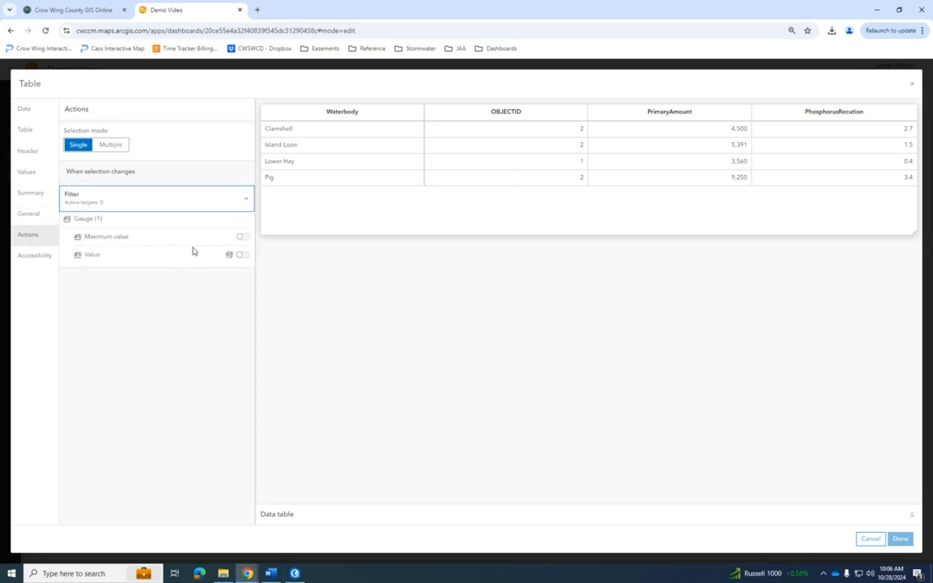
pyautogui.click(242, 236)
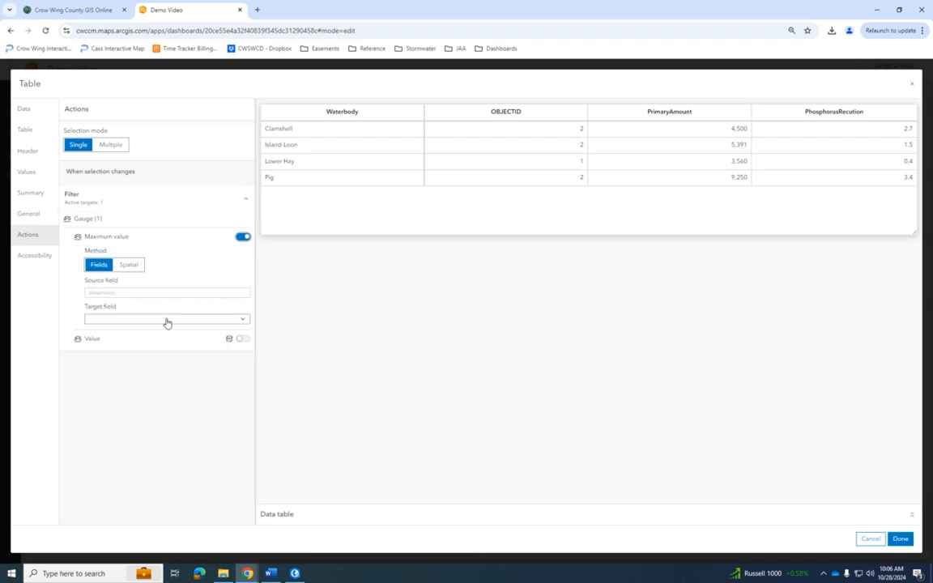
pyautogui.click(167, 321)
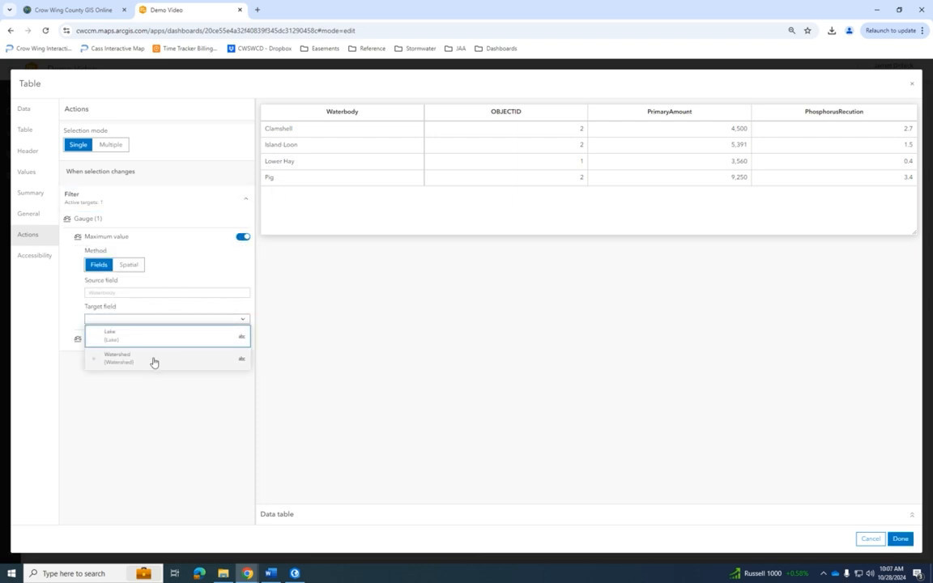
pyautogui.click(119, 336)
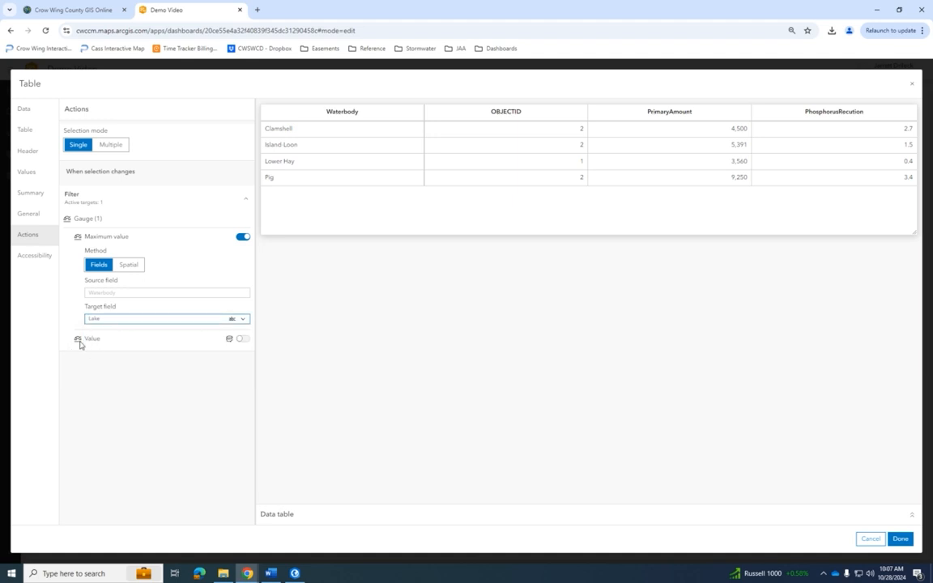
pyautogui.click(242, 338)
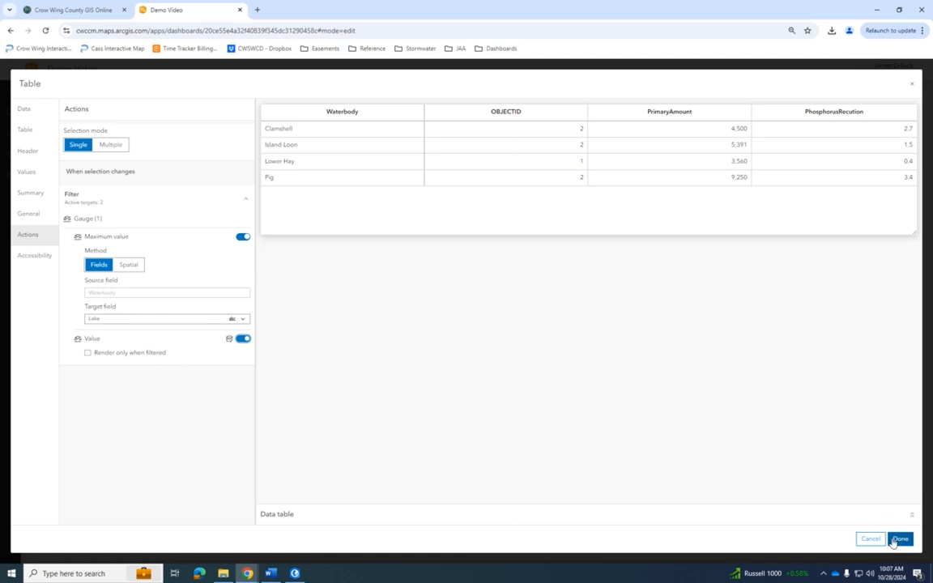
pyautogui.click(899, 538)
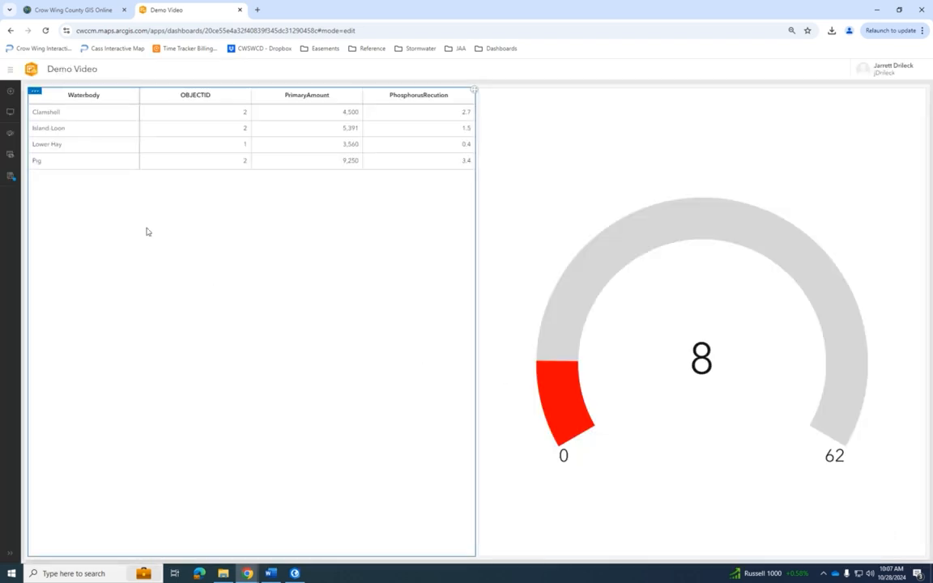
# - Check the gauge's response to the Clamshell, Island Loon, Lower Hay and Pig rows, and save the dashboard
pyautogui.click(72, 116)
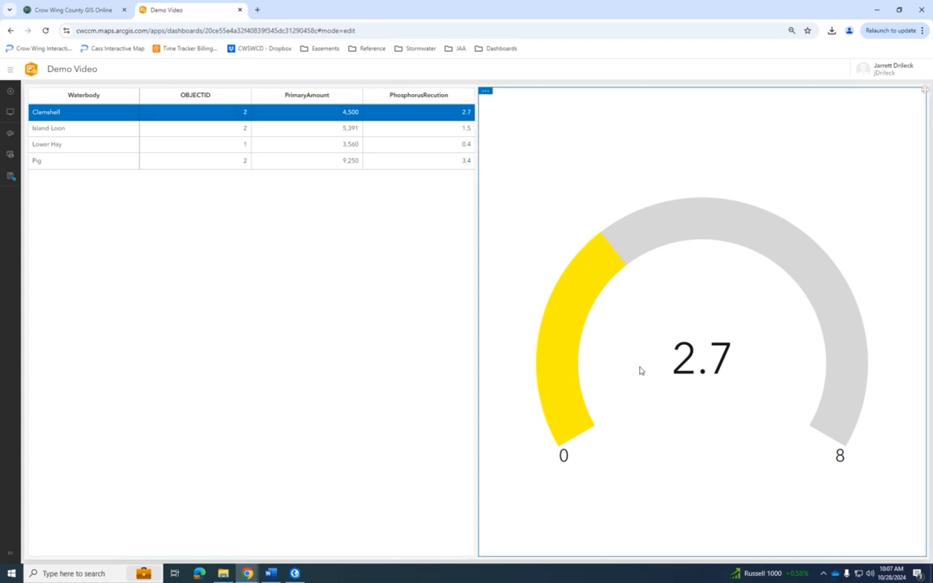
pyautogui.click(100, 130)
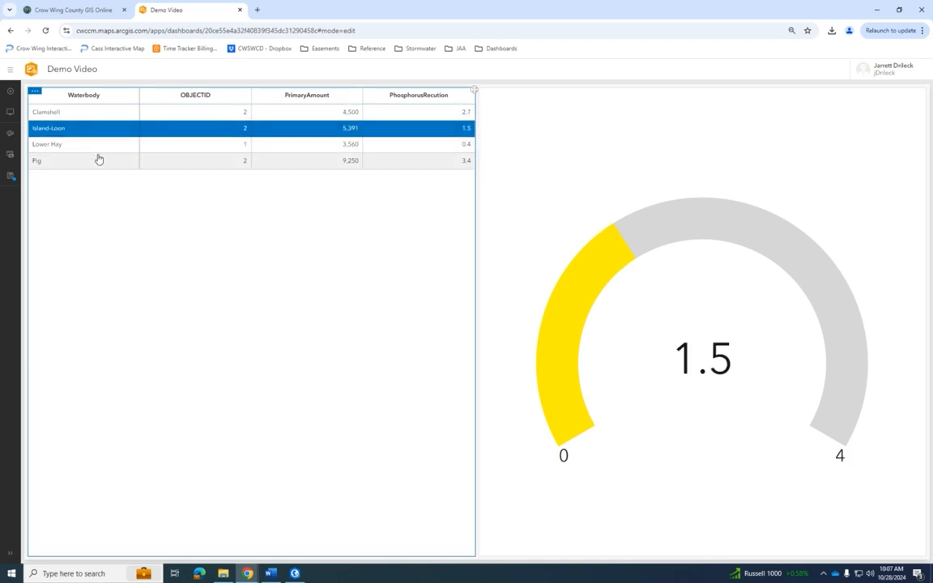
pyautogui.click(98, 147)
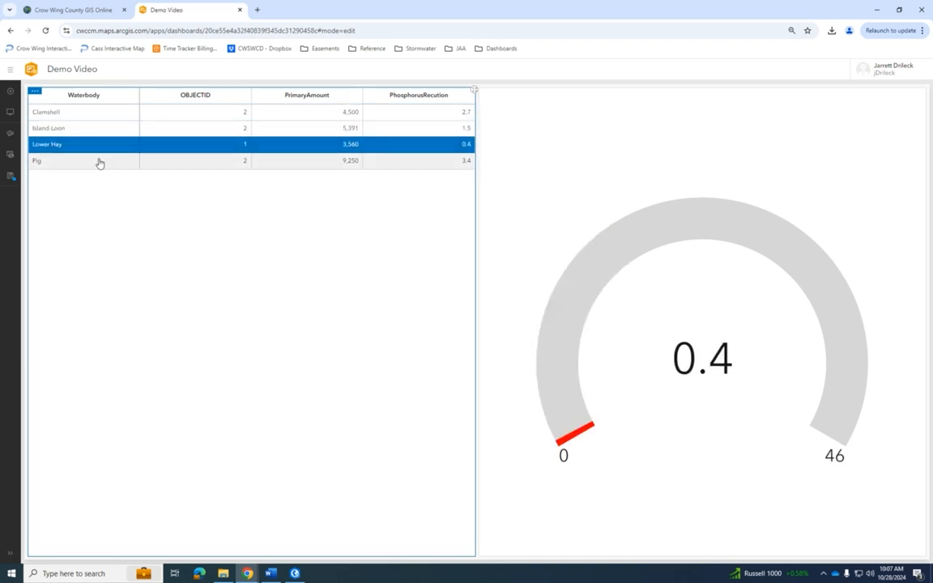
pyautogui.click(99, 161)
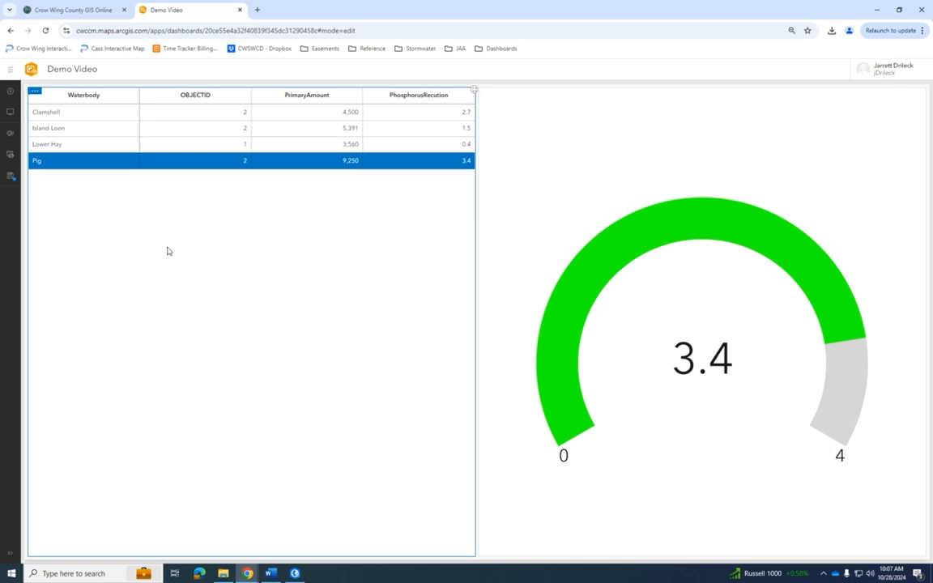
pyautogui.click(18, 177)
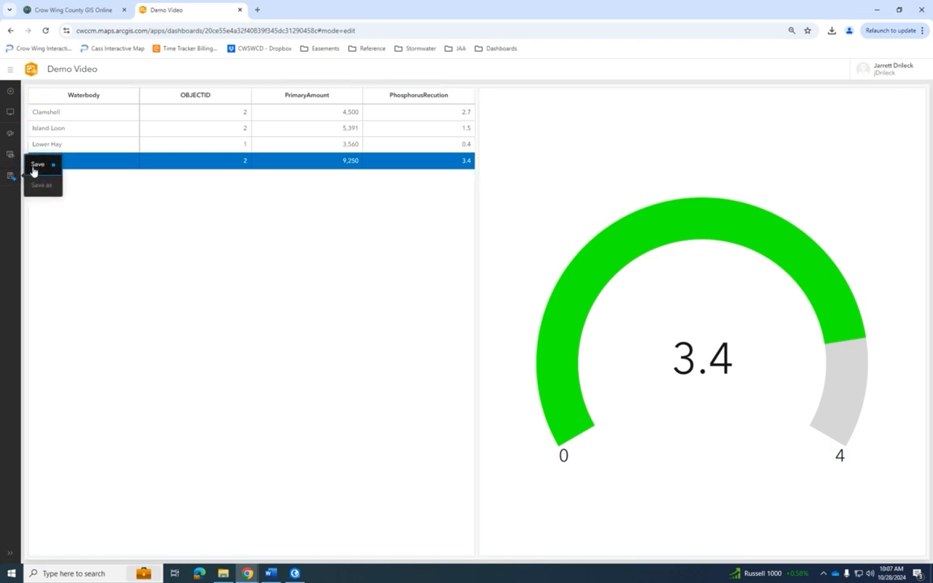
pyautogui.click(36, 164)
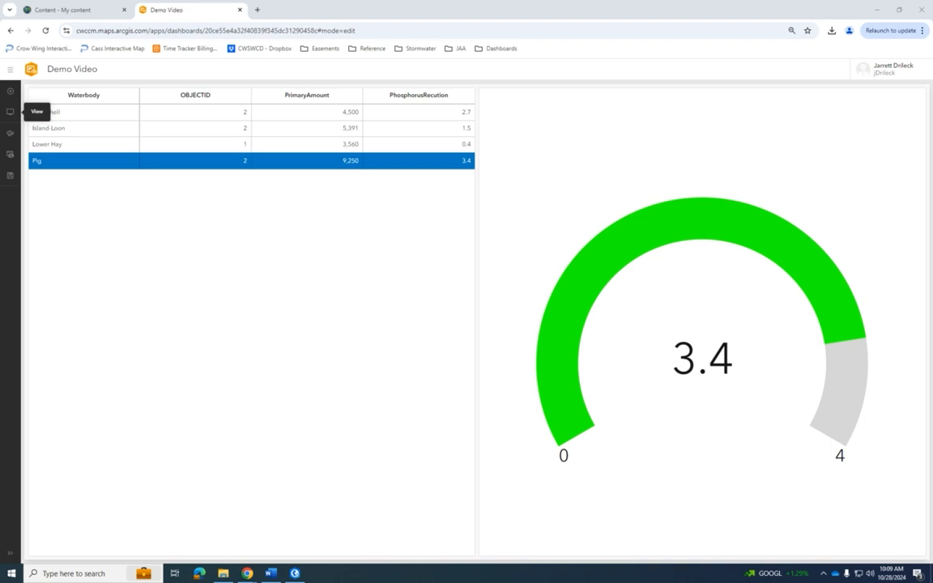
# - Switch to the Demo Test project in ArcGIS Pro, maximize it, and search My Content in the portal for Academy
pyautogui.moveTo(0, 164); pyautogui.dragTo(548, 55)
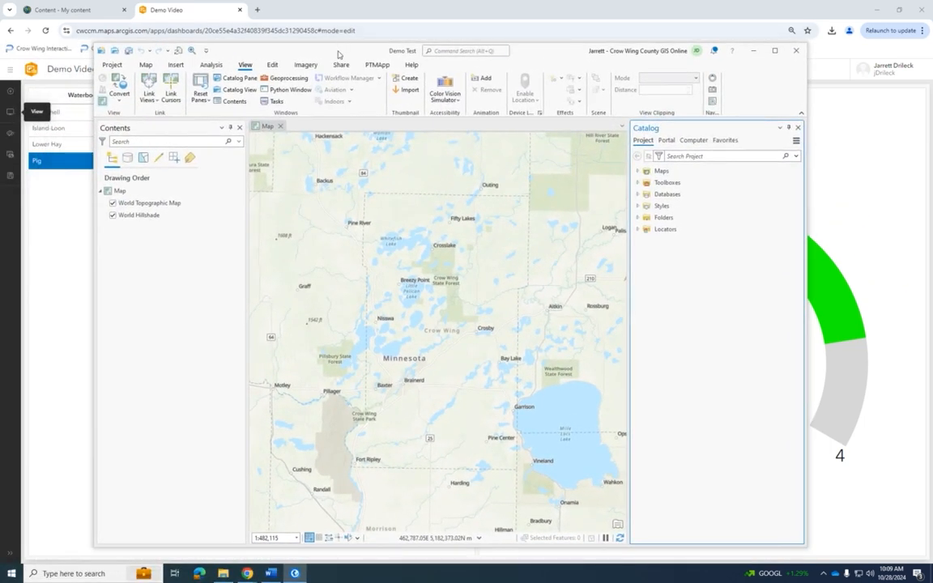
pyautogui.click(774, 51)
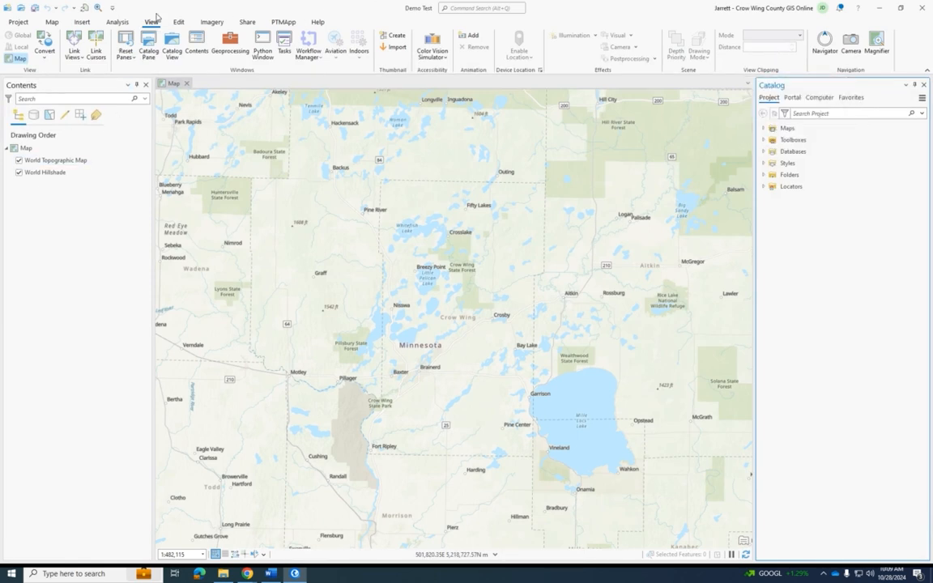
pyautogui.click(792, 97)
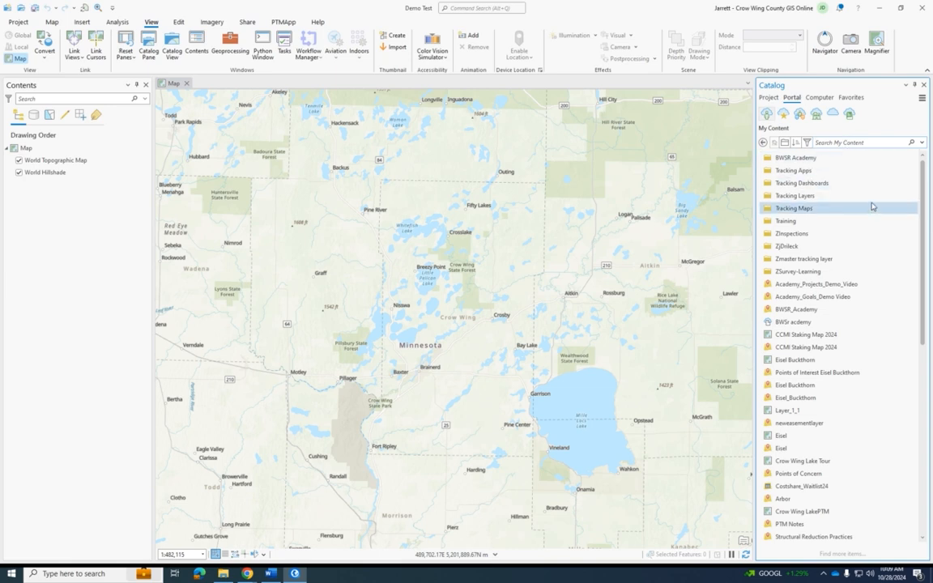
pyautogui.write('Academy')
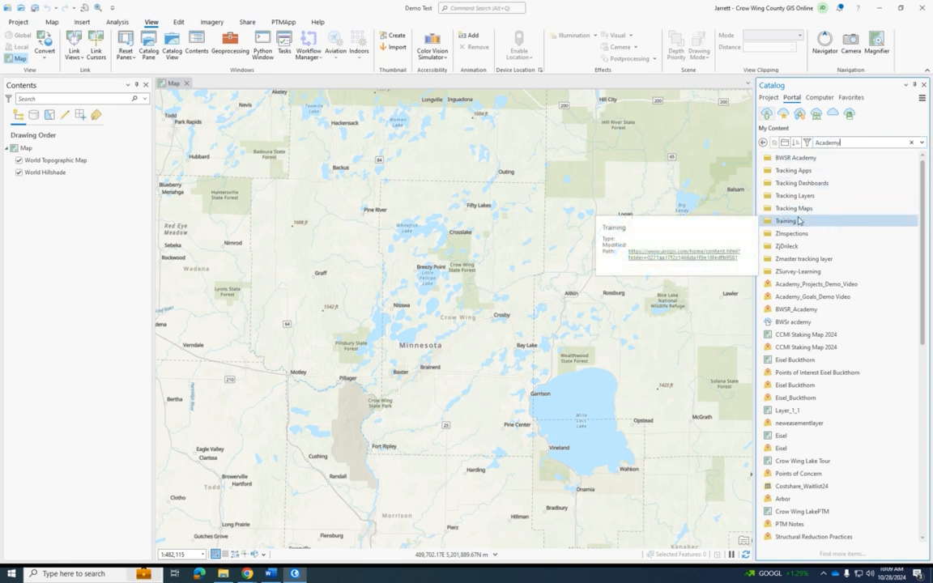
pyautogui.press('Return')
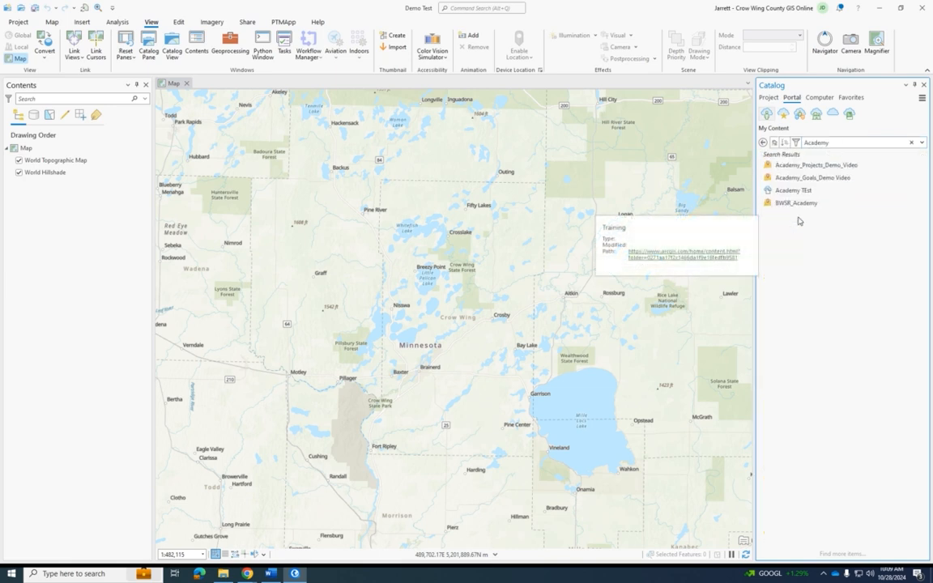
# - Add the Academy_Projects_Demo_Video feature layer to the current map
pyautogui.click(863, 171)
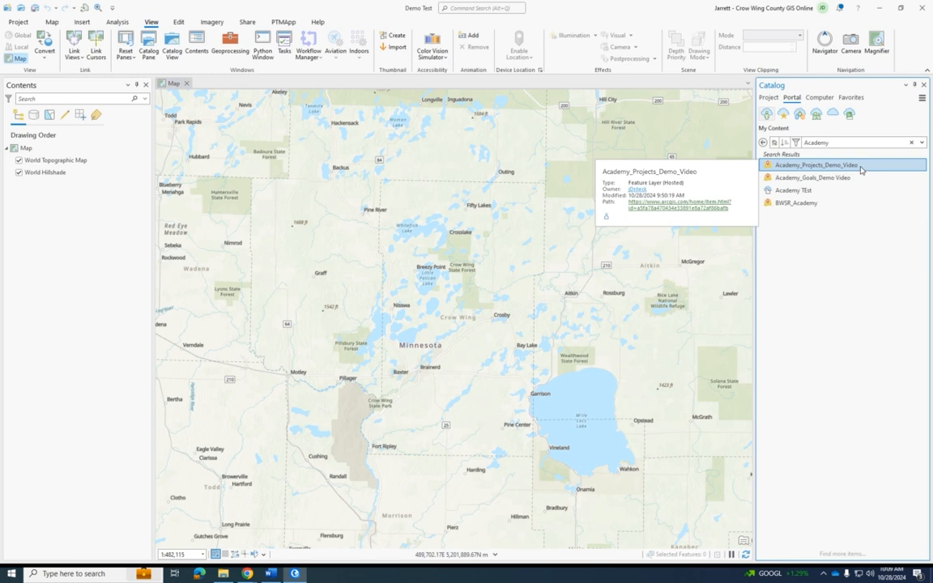
pyautogui.rightClick(861, 169)
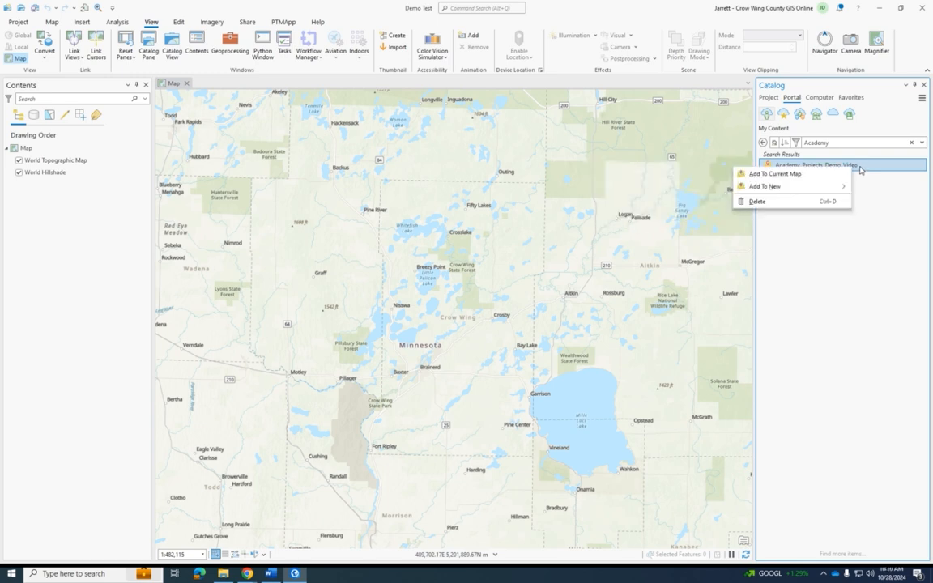
pyautogui.click(817, 178)
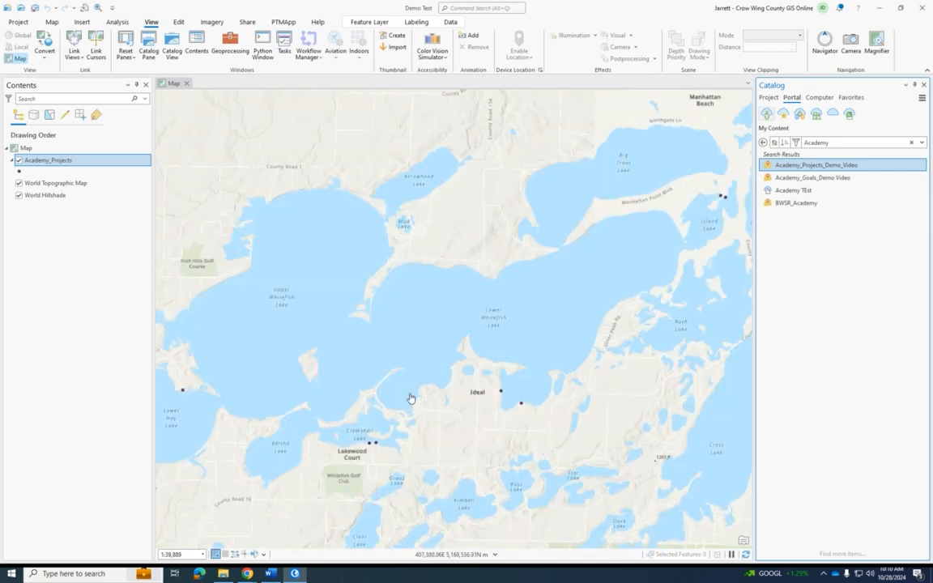
# - Create a new Academy_Projects point beside Clamshell Lake, just north of Lakewood Court, and finish the feature
pyautogui.click(179, 22)
pyautogui.click(262, 44)
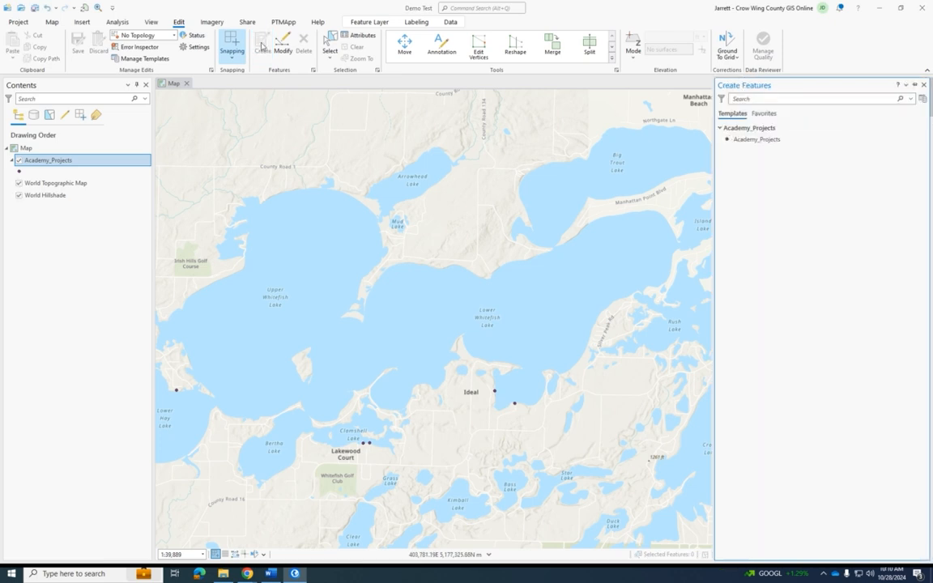
pyautogui.click(784, 144)
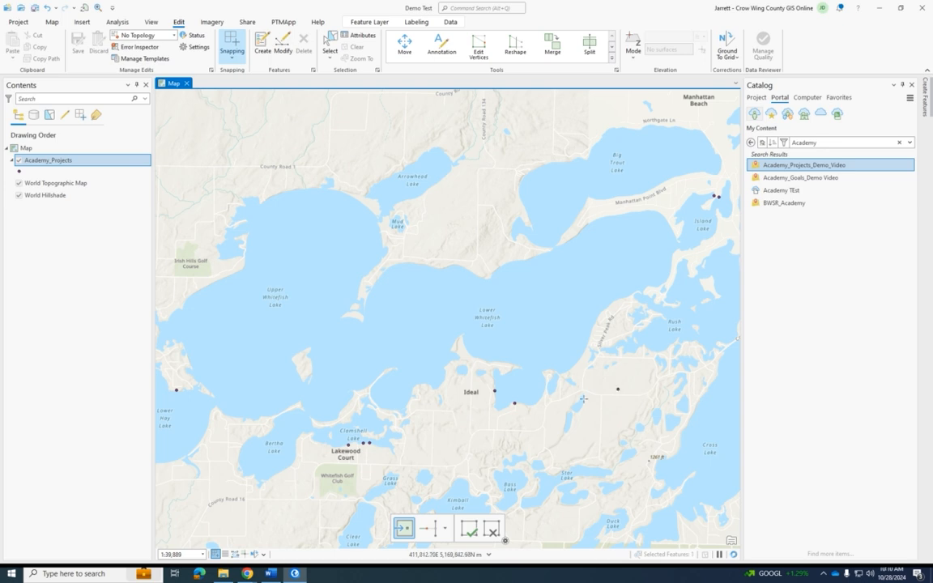
pyautogui.click(473, 532)
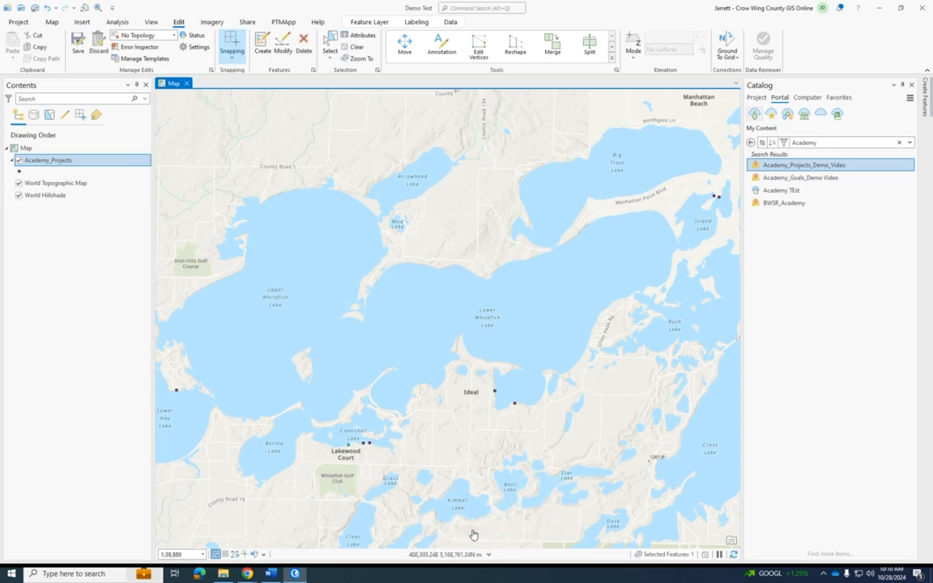
# - Open the Academy_Projects attribute table and enter the project's surname in the new record's Name field
pyautogui.click(87, 164)
pyautogui.rightClick(88, 164)
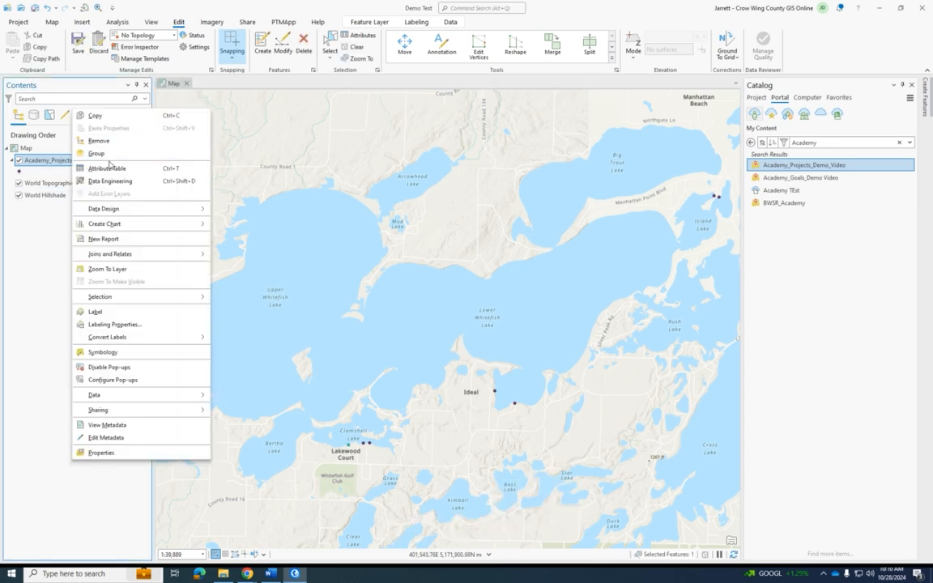
pyautogui.click(89, 166)
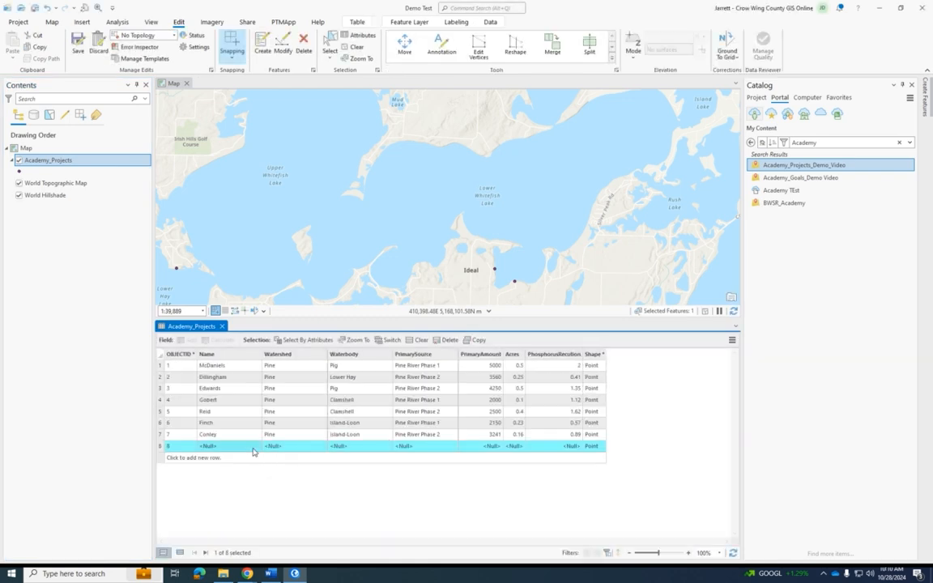
pyautogui.doubleClick(254, 447)
pyautogui.moveTo(295, 573)
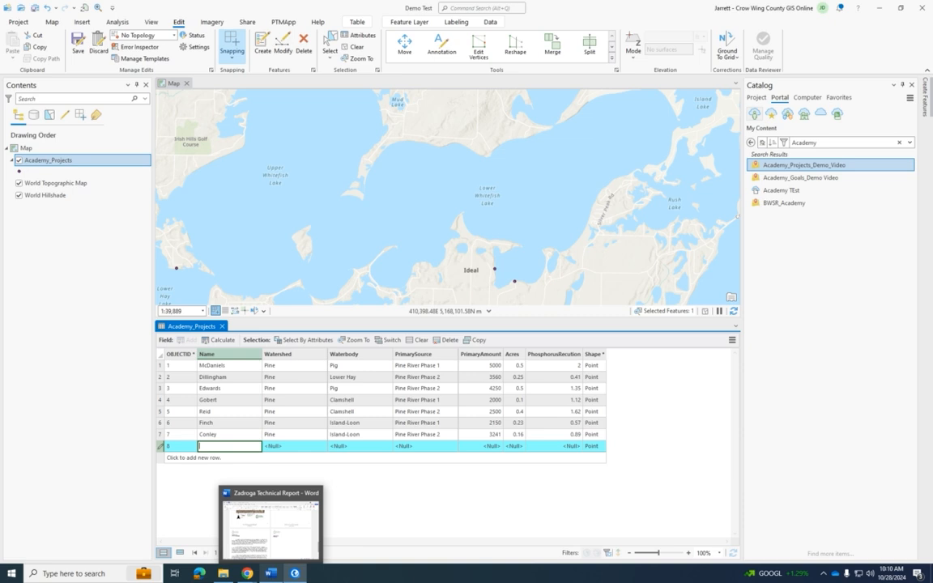
pyautogui.write('Smith')
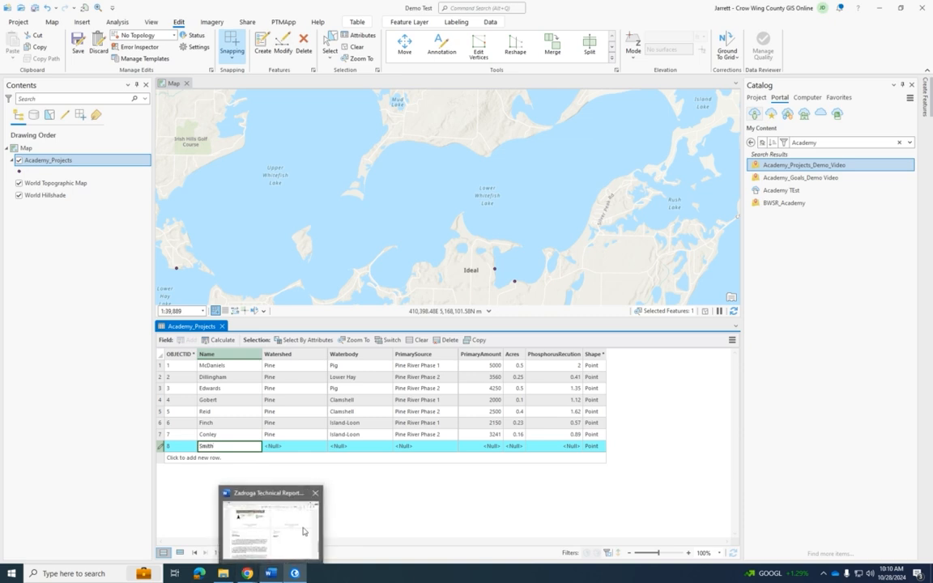
# - Set the new record's Watershed to Pine, Waterbody to Clamshell and PrimarySource to Pine River Phase 2
pyautogui.click(300, 447)
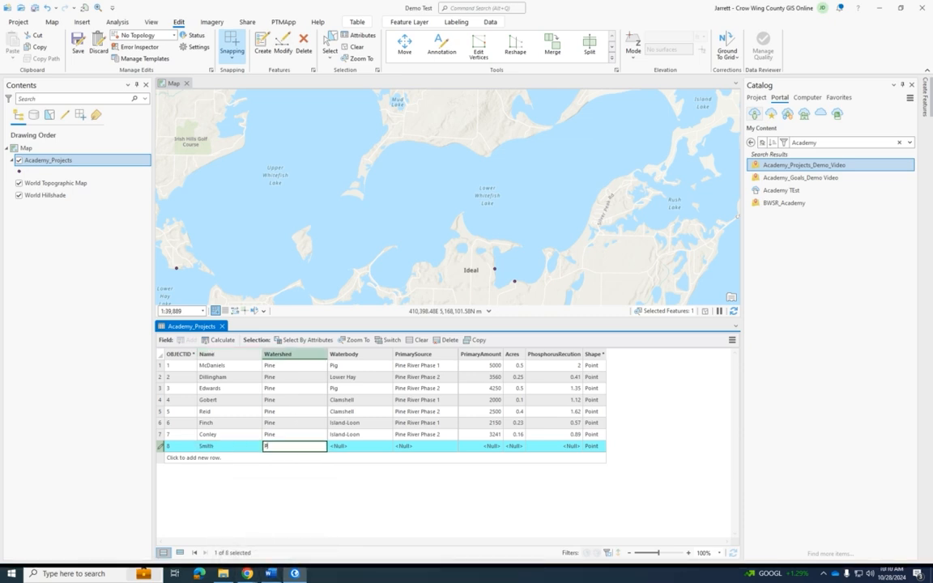
pyautogui.click(383, 446)
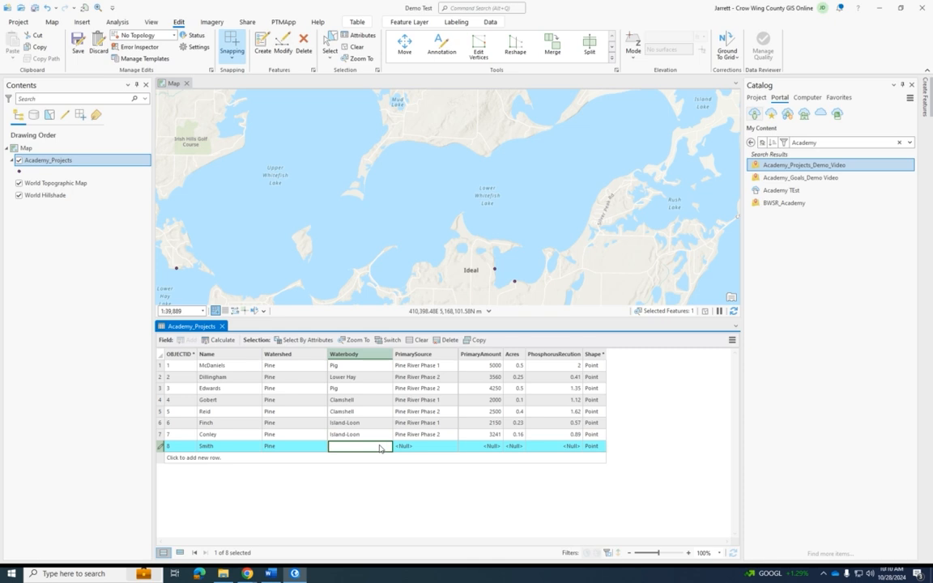
pyautogui.write('Clamshell')
pyautogui.click(406, 446)
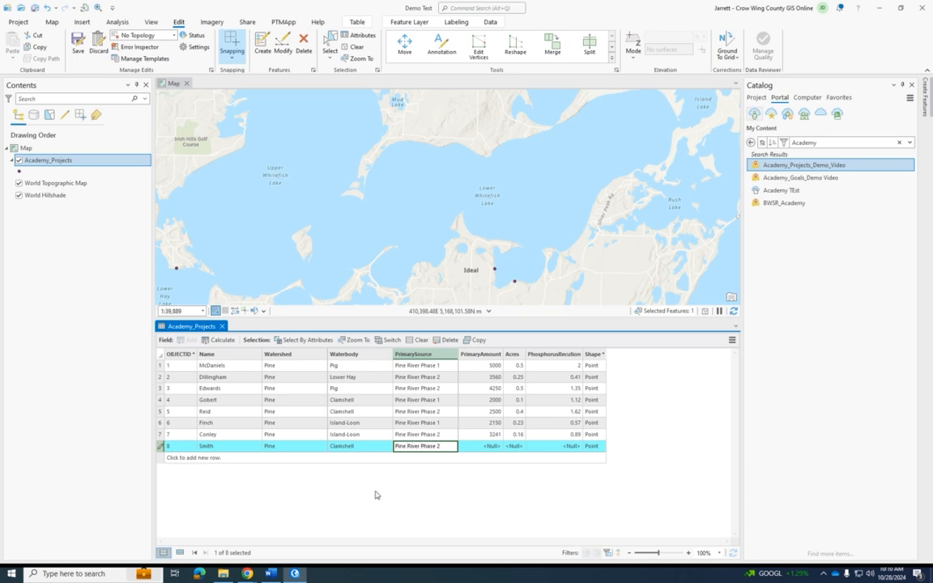
# - Set the new record's PrimaryAmount to 5000, Acres to 0.5 and PhosphorusRecution to 3.54, and save the edits
pyautogui.click(477, 446)
pyautogui.write('5000')
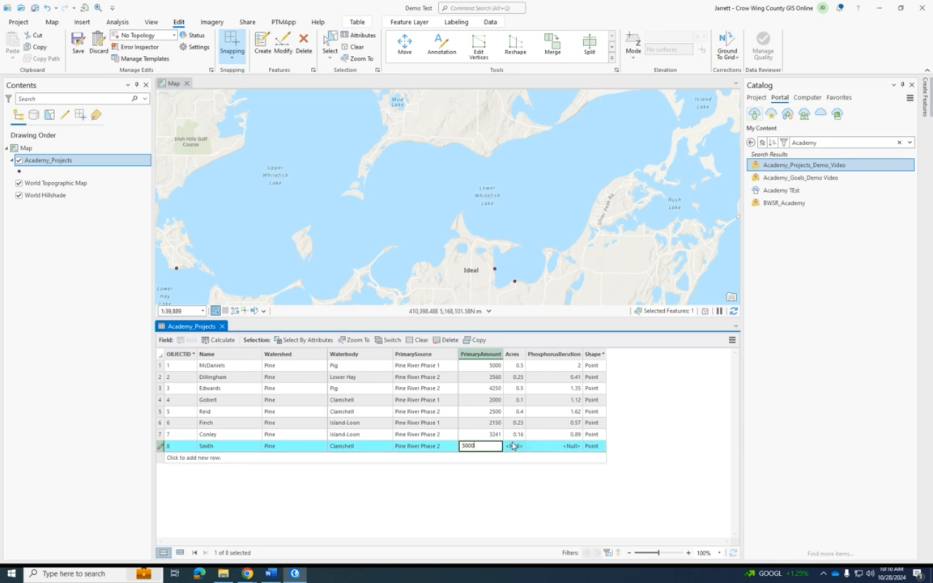
pyautogui.click(511, 446)
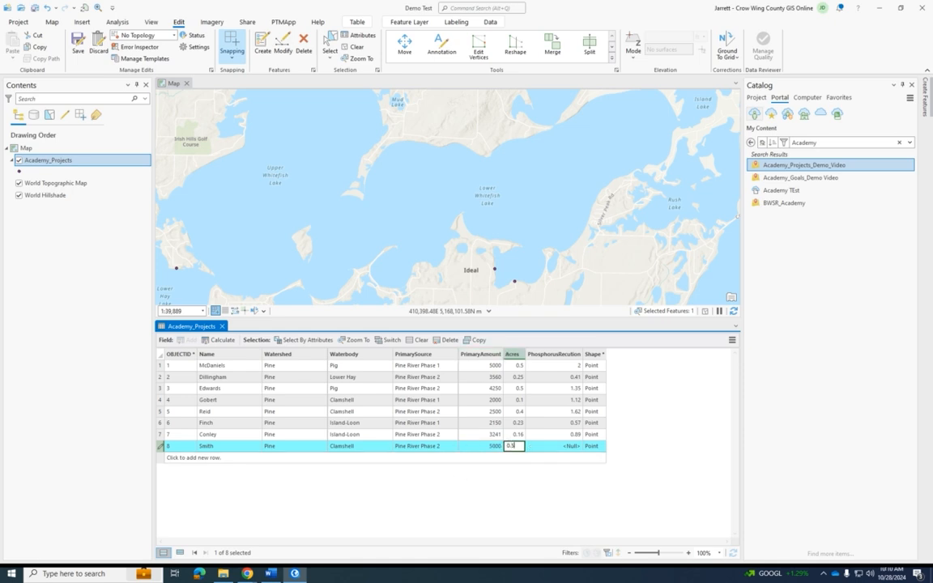
pyautogui.click(574, 446)
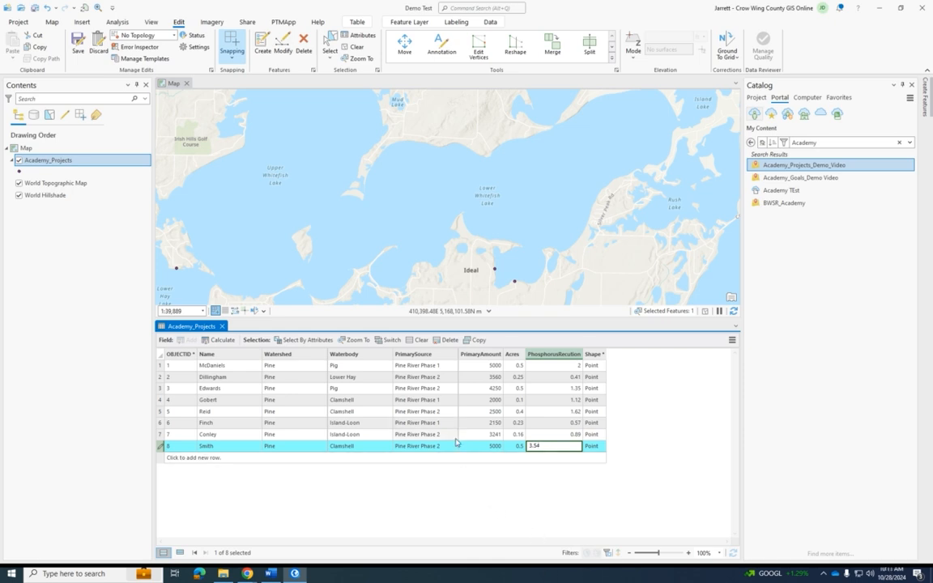
pyautogui.click(482, 434)
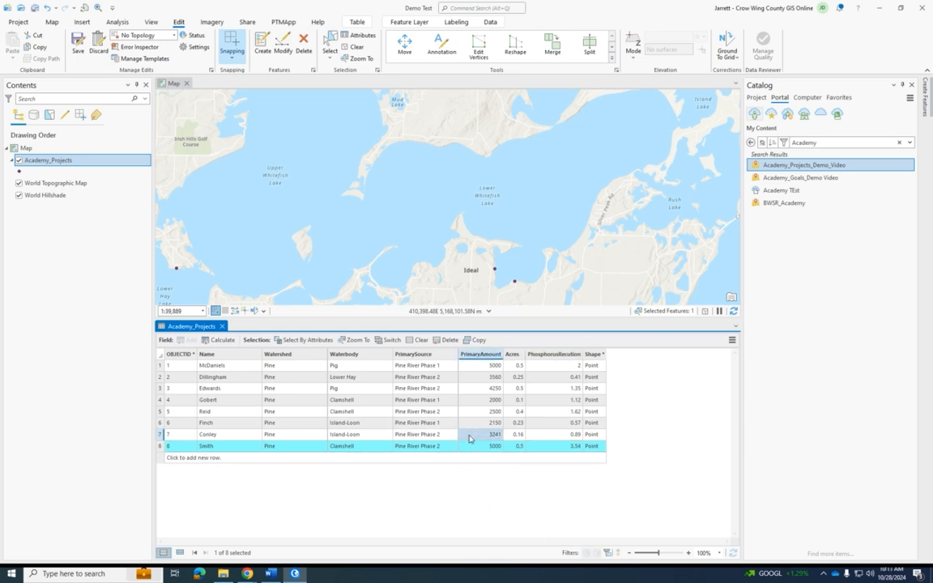
pyautogui.click(78, 48)
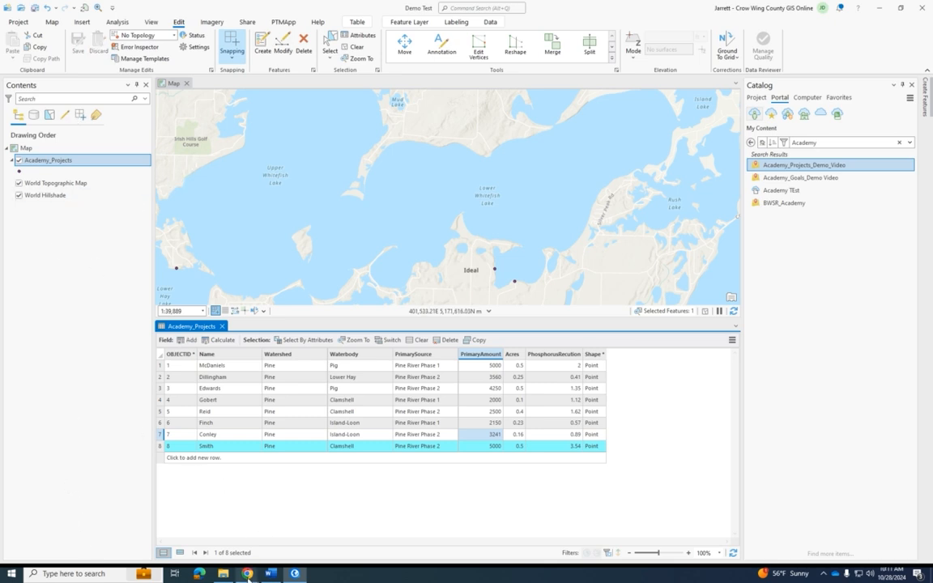
# - Switch back to the Demo Video dashboard in Chrome, reload it and check the gauge for the Clamshell row
pyautogui.moveTo(247, 573)
pyautogui.click(288, 482)
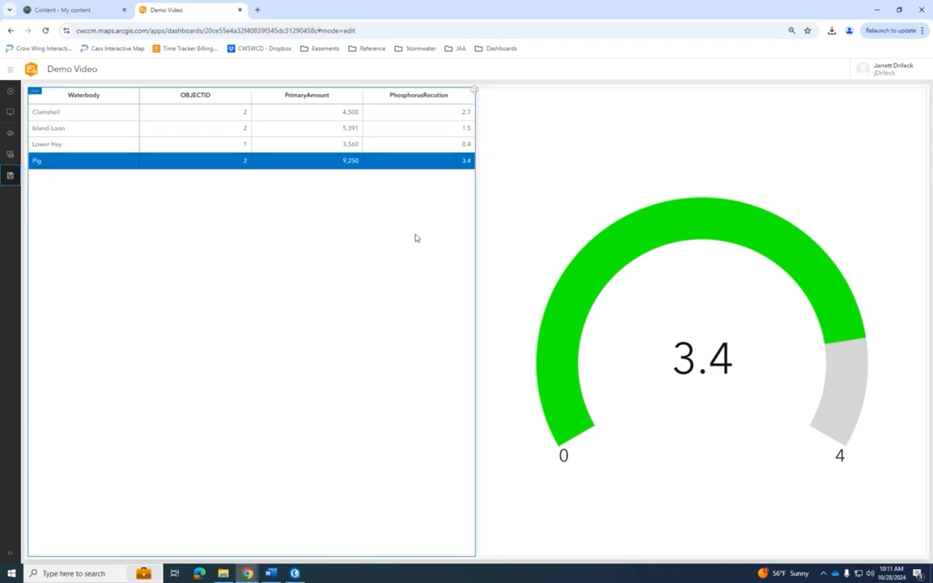
pyautogui.click(46, 31)
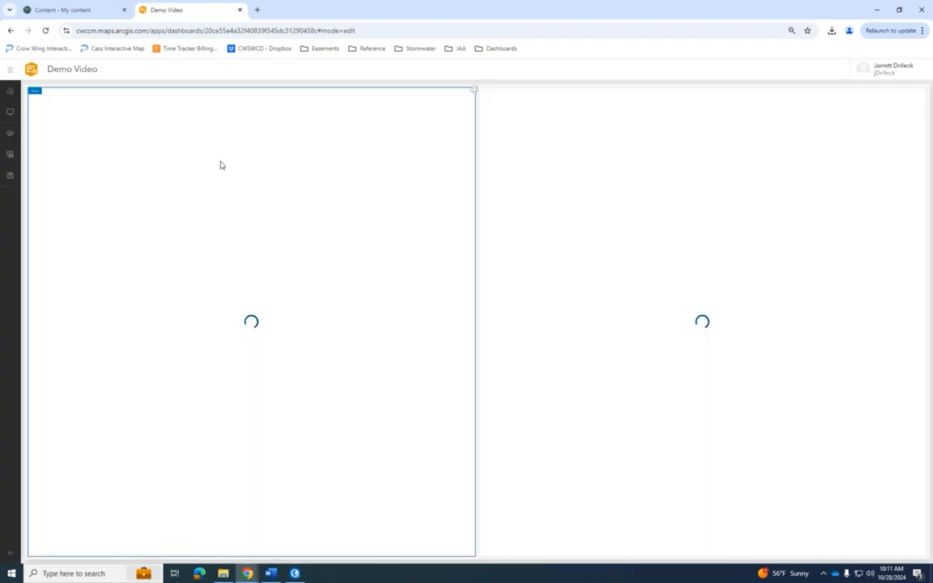
pyautogui.click(86, 115)
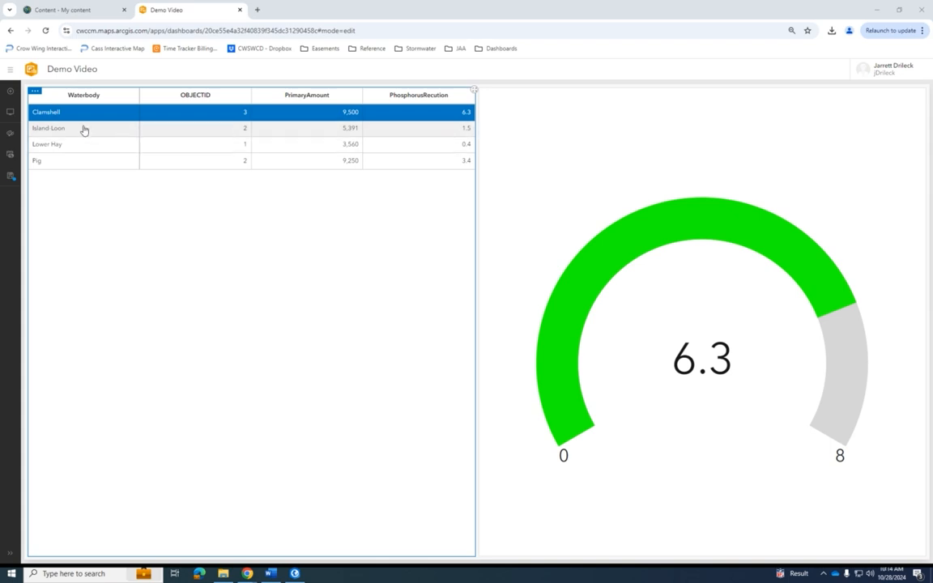
# - Add a header titled Demo Video to the dashboard with its default settings
pyautogui.click(10, 113)
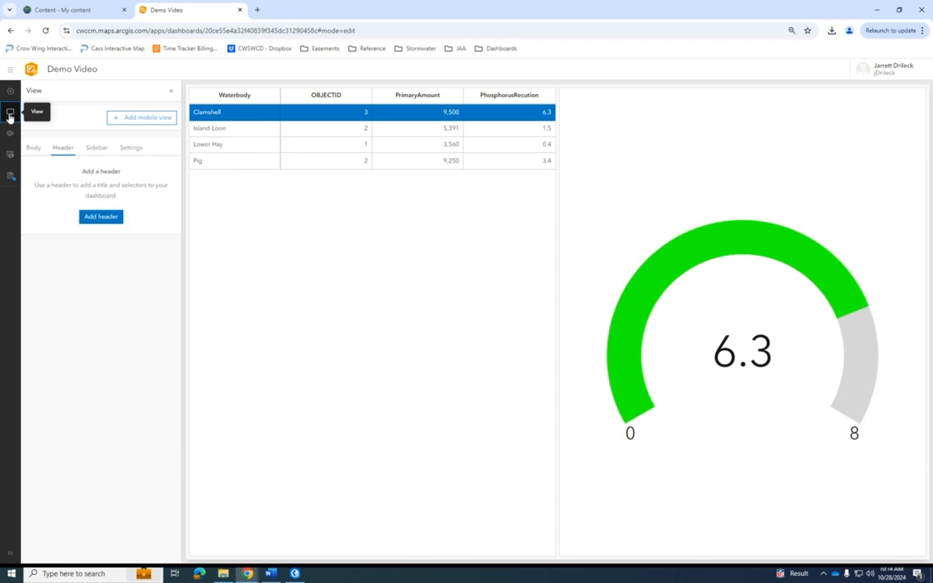
pyautogui.click(101, 216)
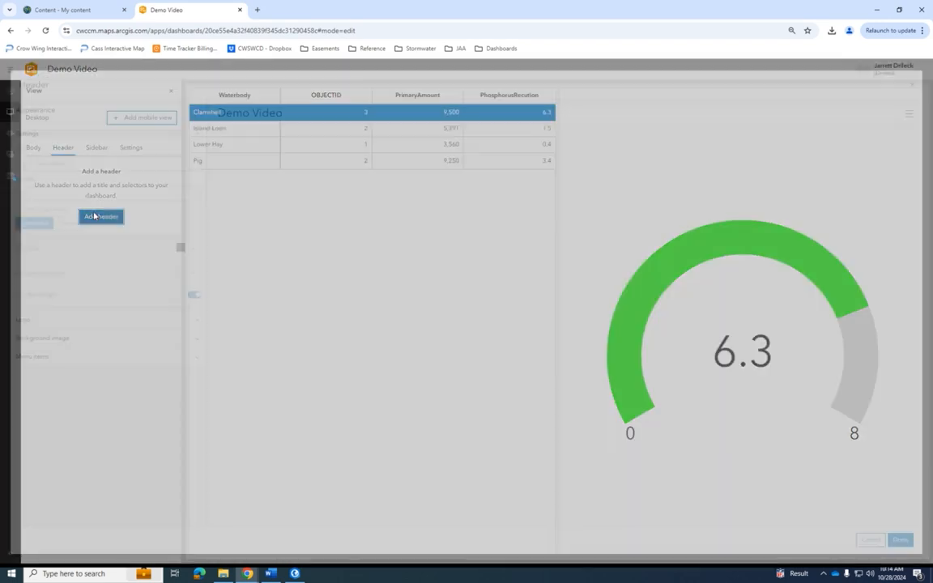
pyautogui.click(900, 539)
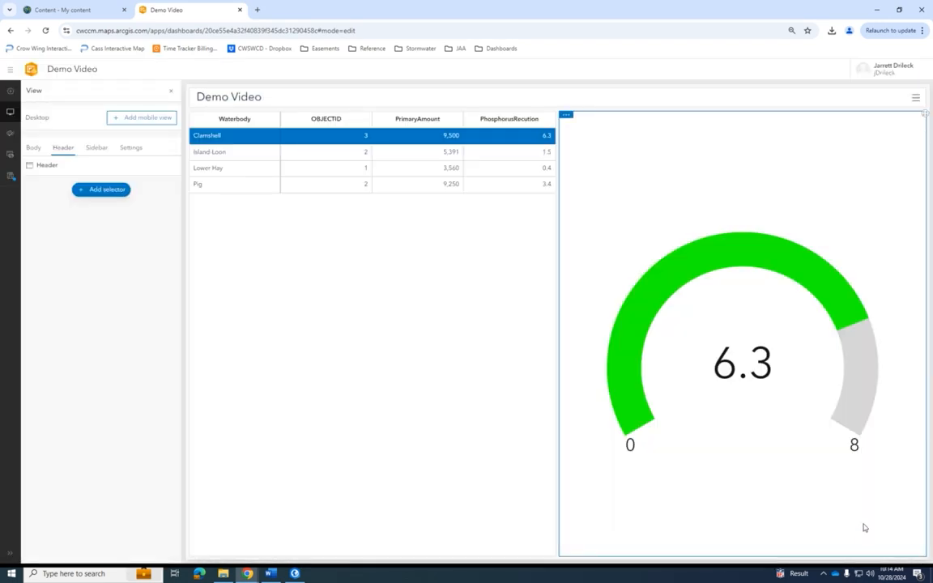
# - Add a category selector to the header that takes its categories from features of the Academy_Projects_Demo_Video layer
pyautogui.click(116, 191)
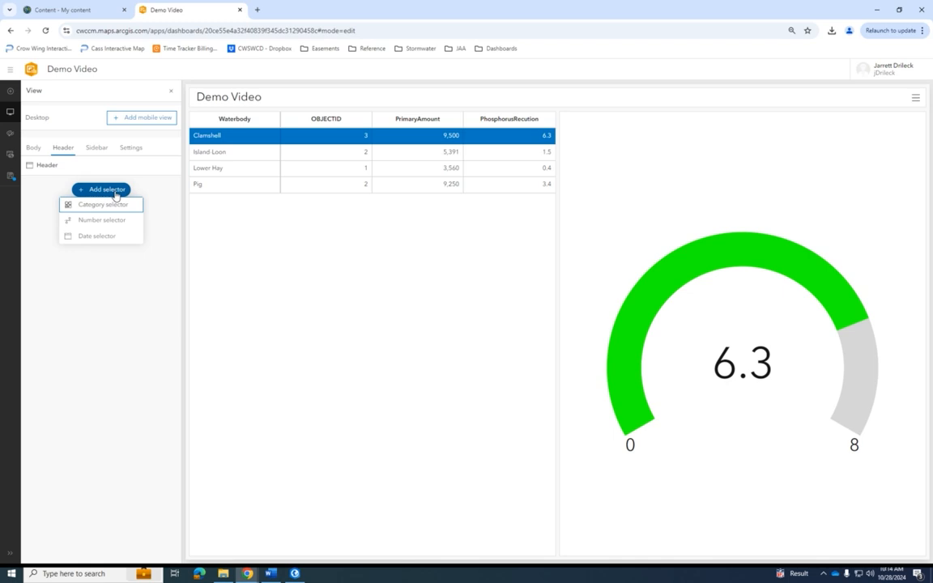
pyautogui.click(110, 209)
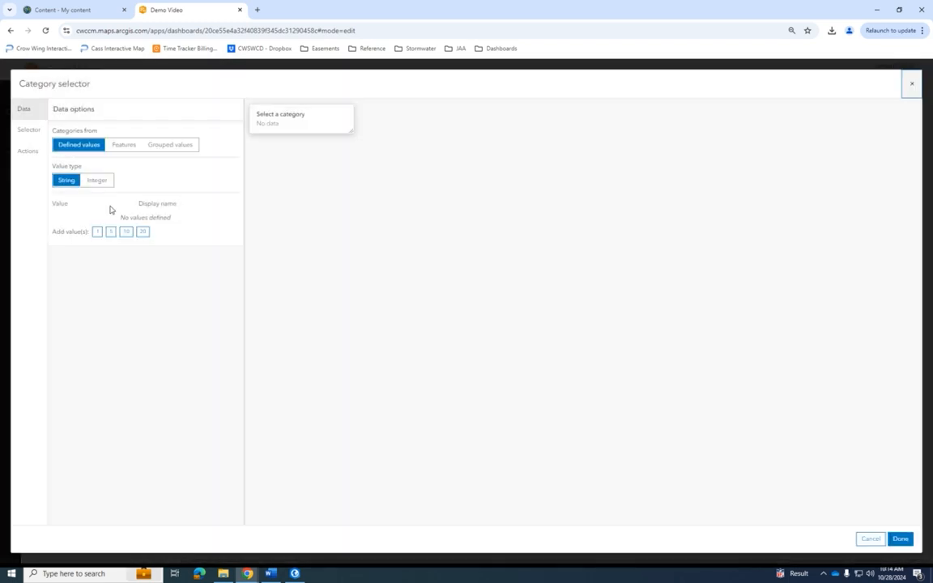
pyautogui.click(123, 149)
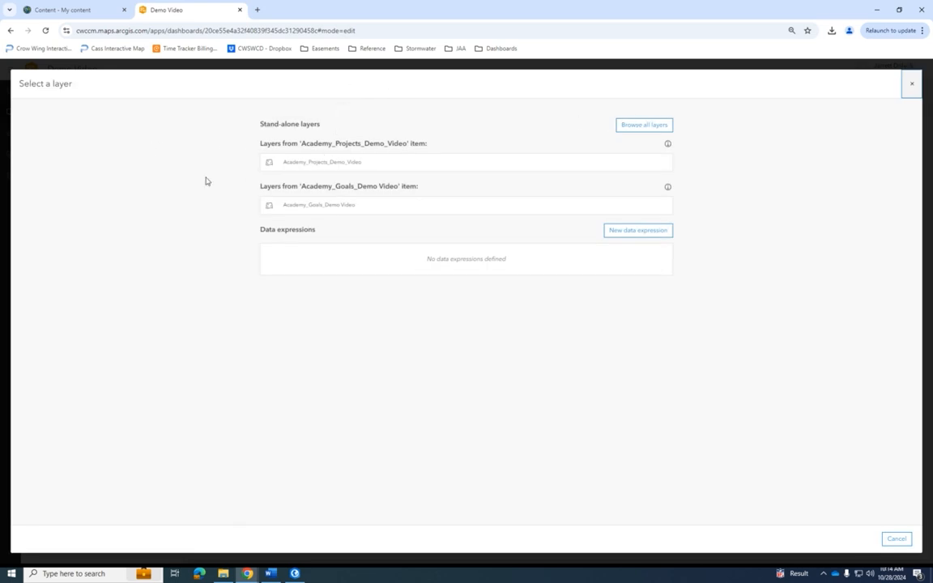
pyautogui.click(374, 170)
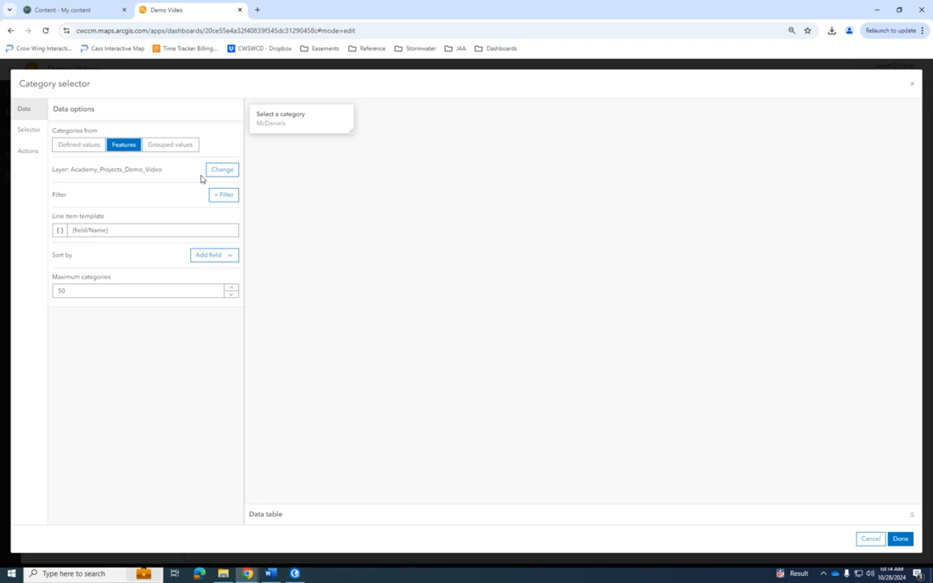
# - Set the selector's line item template to {field/PrimarySource} and preview its category list
pyautogui.click(112, 232)
pyautogui.click(59, 230)
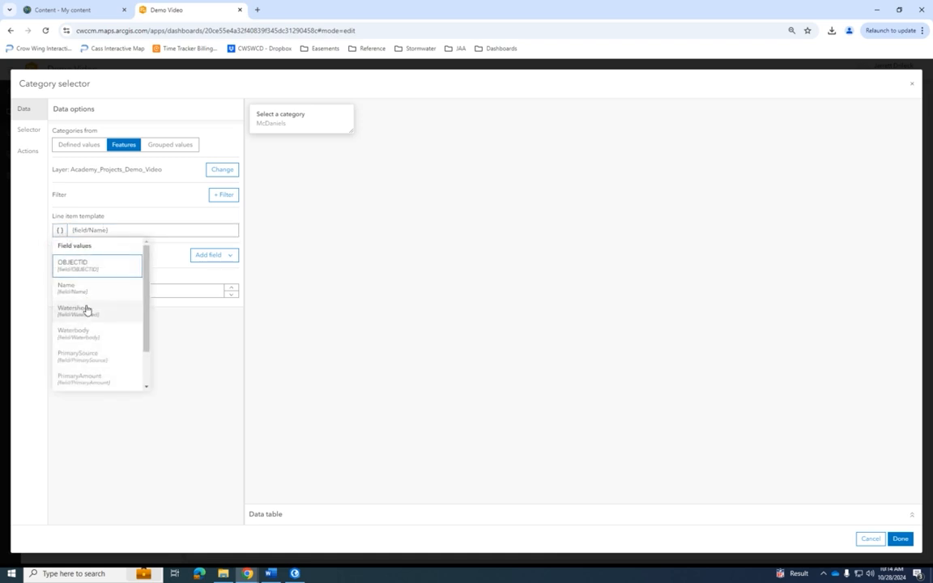
pyautogui.click(94, 361)
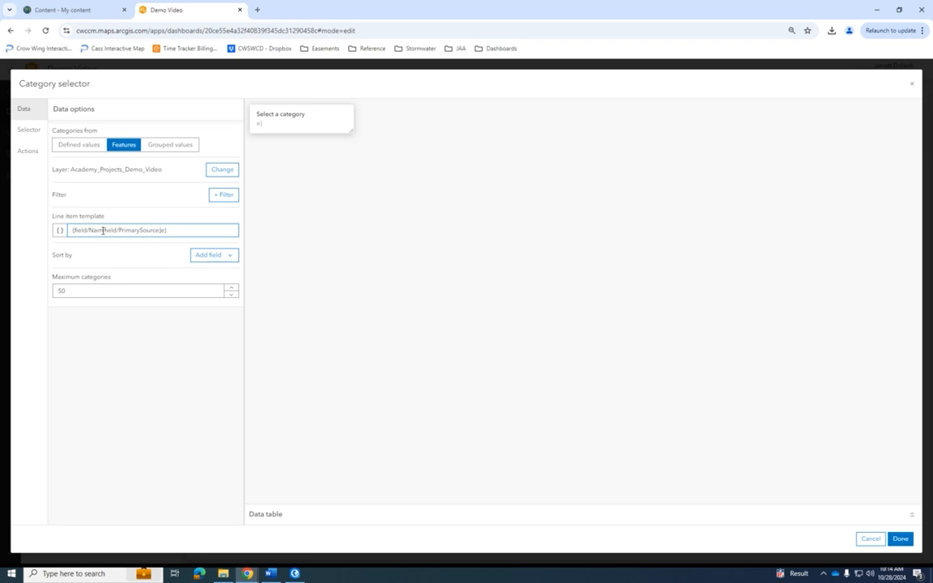
pyautogui.moveTo(181, 230); pyautogui.dragTo(70, 231)
pyautogui.press('BackSpace')
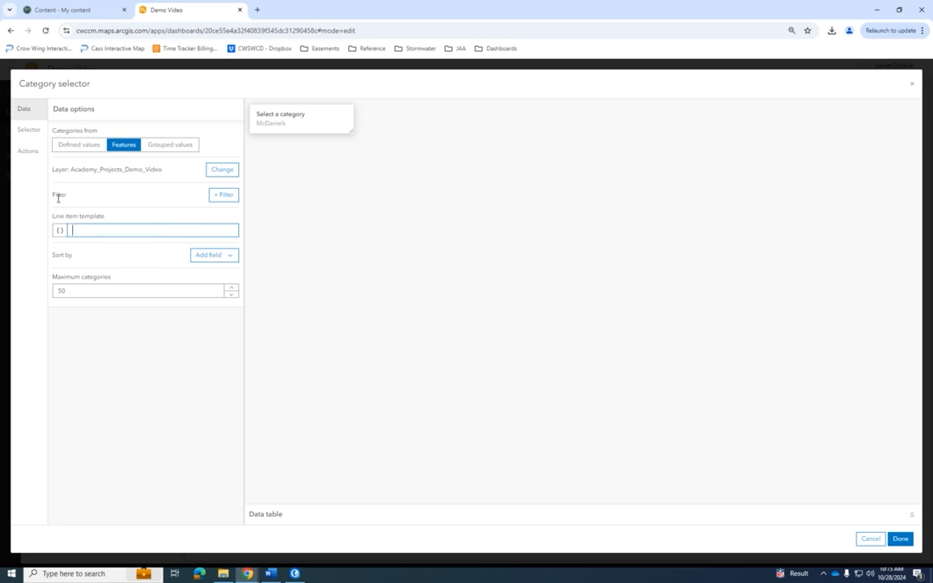
pyautogui.click(59, 230)
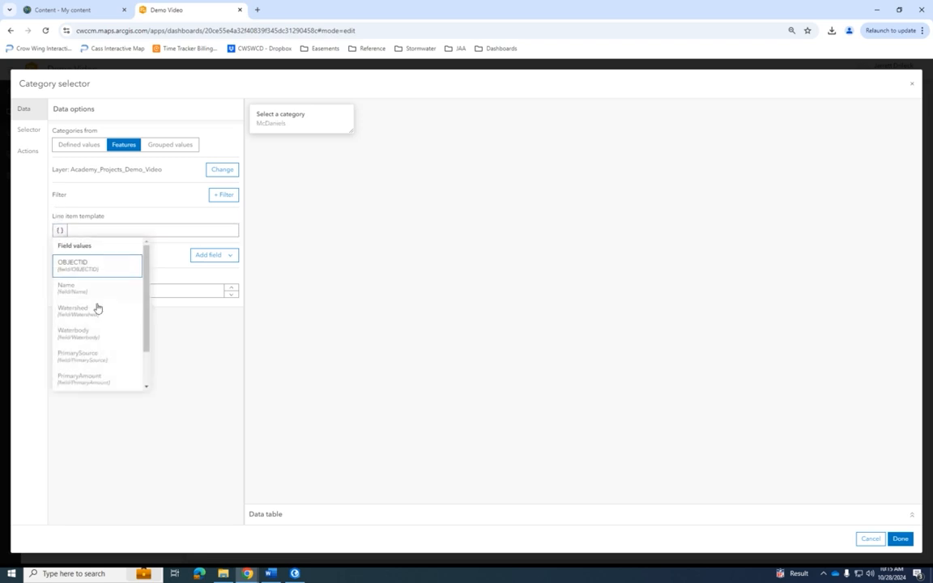
pyautogui.click(92, 361)
pyautogui.click(276, 130)
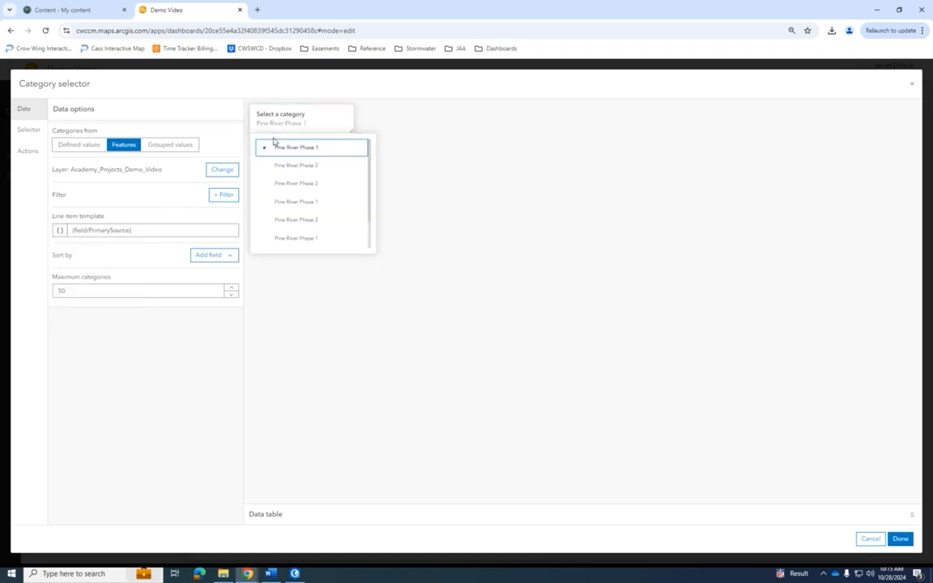
pyautogui.scroll(-1, 303, 194)
pyautogui.scroll(-1, 303, 194)
pyautogui.scroll(2, 299, 237)
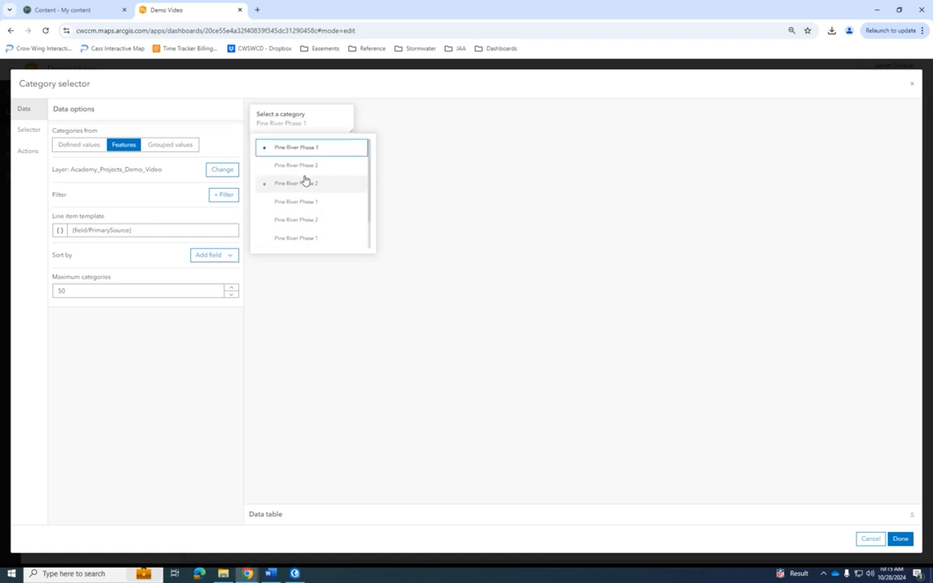
# - Base the selector's categories on grouped values of the PrimarySource field and preview the list
pyautogui.click(183, 147)
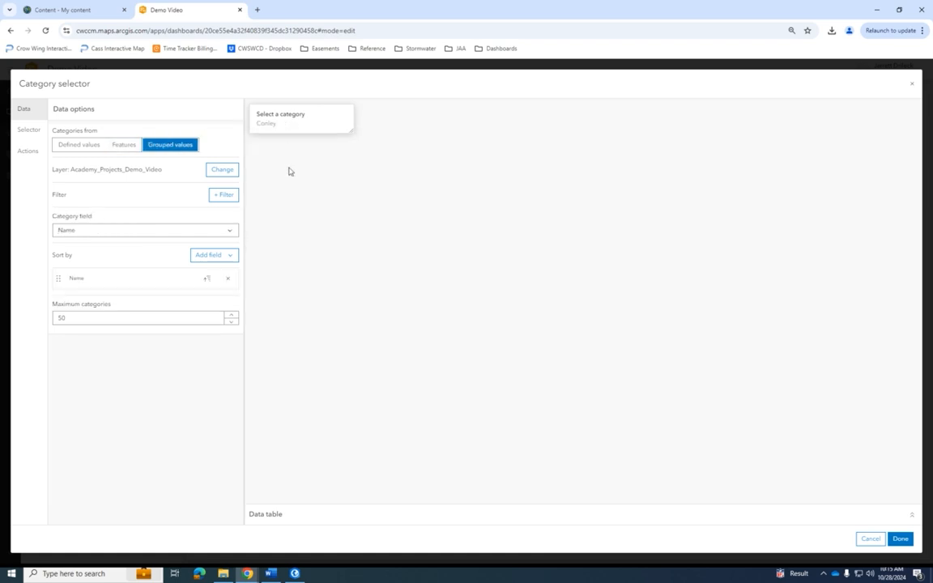
pyautogui.click(151, 230)
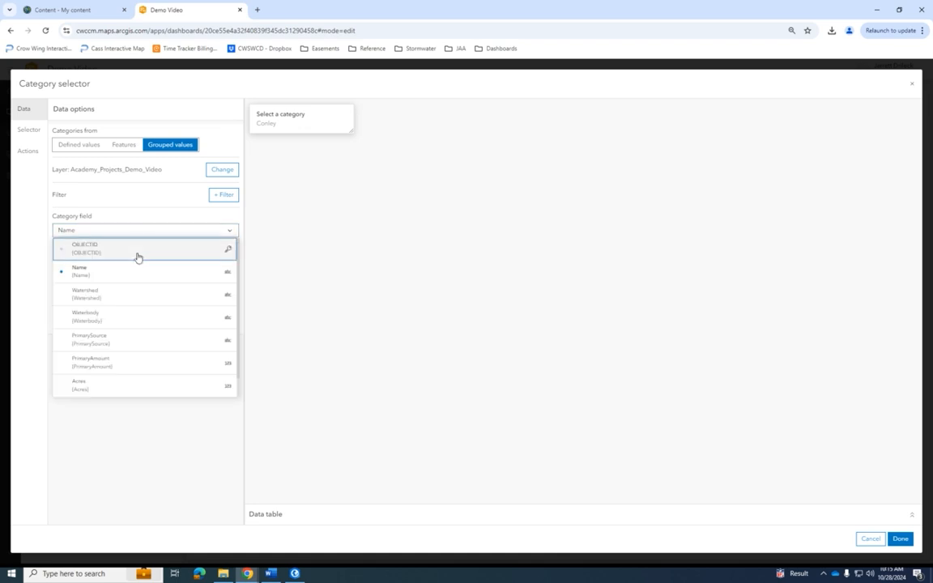
pyautogui.click(121, 348)
pyautogui.click(303, 128)
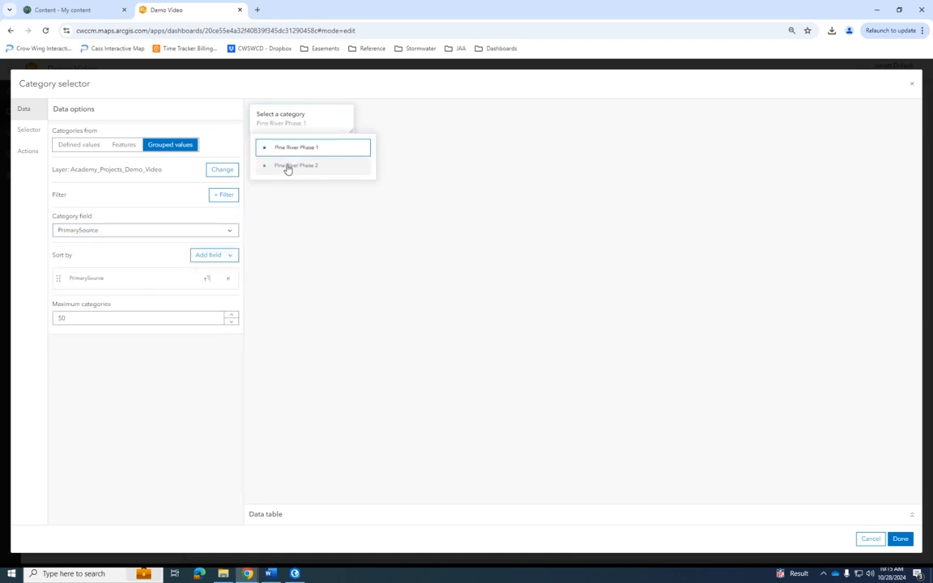
pyautogui.click(181, 366)
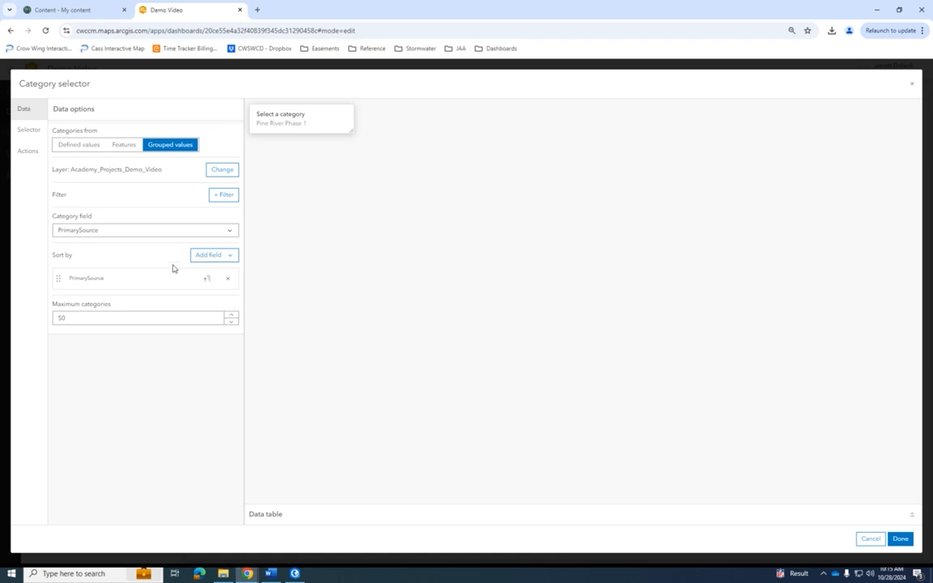
# - Turn on the selector's filter actions for the gauge value and the table
pyautogui.click(29, 153)
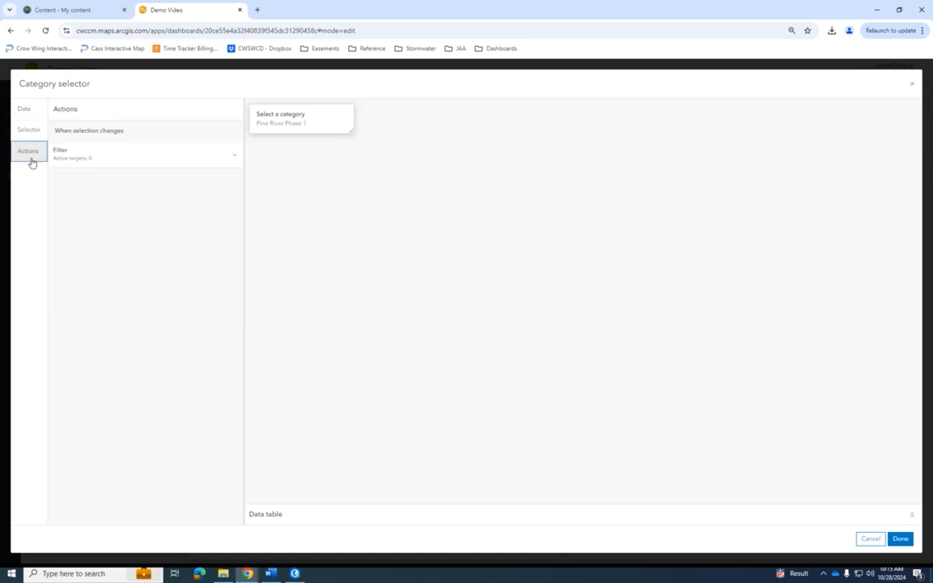
pyautogui.click(93, 156)
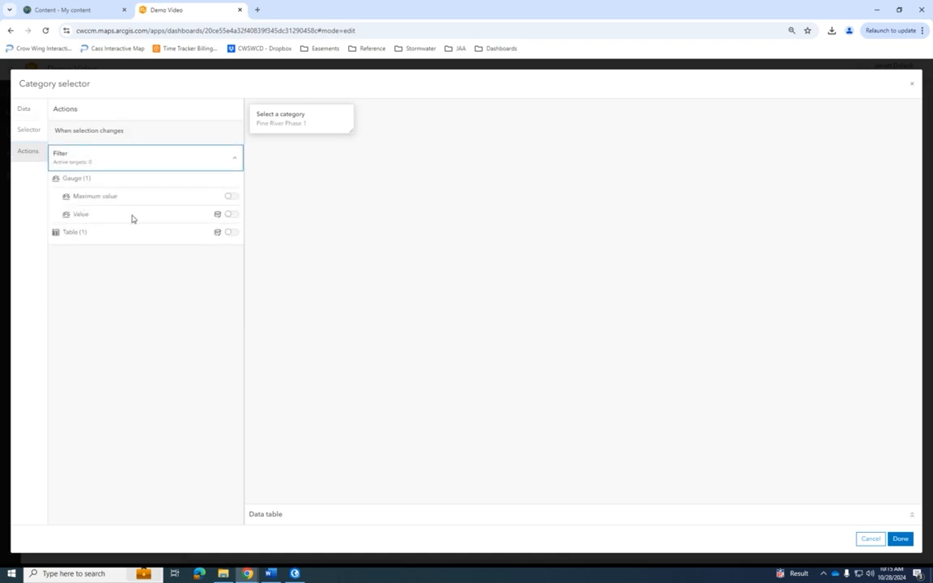
pyautogui.click(231, 214)
pyautogui.click(231, 245)
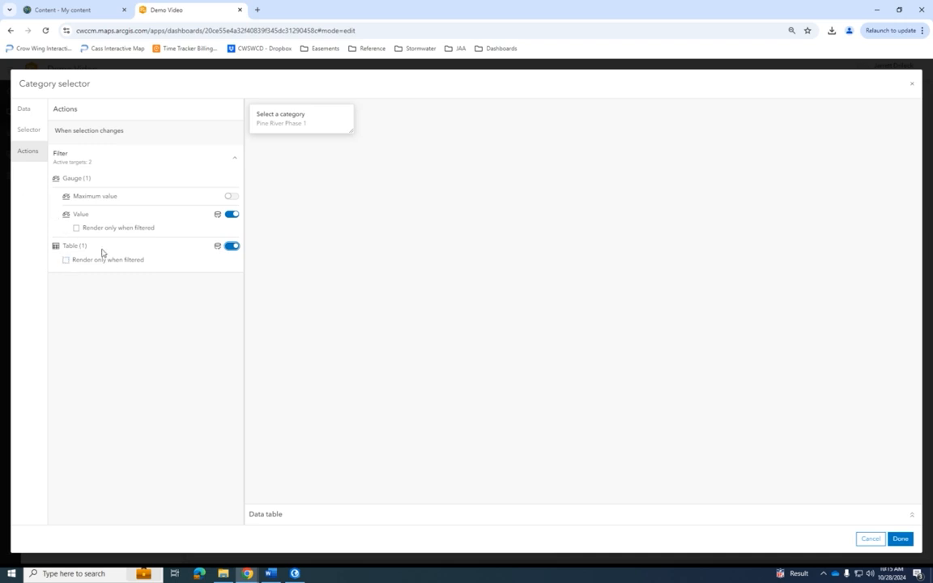
# - Set the selector to multiple selection, enable filtering of the gauge value and the table, and finish the selector
pyautogui.click(27, 134)
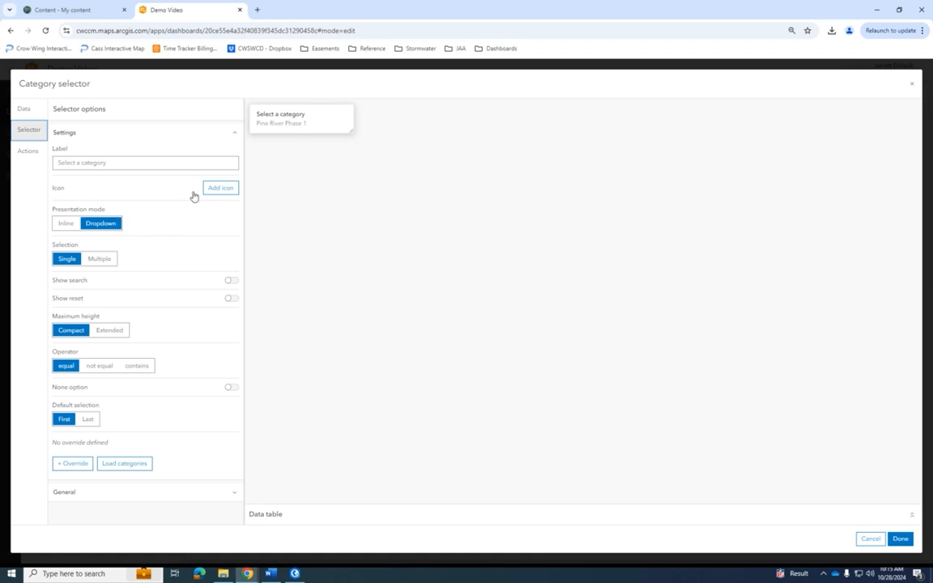
pyautogui.click(108, 260)
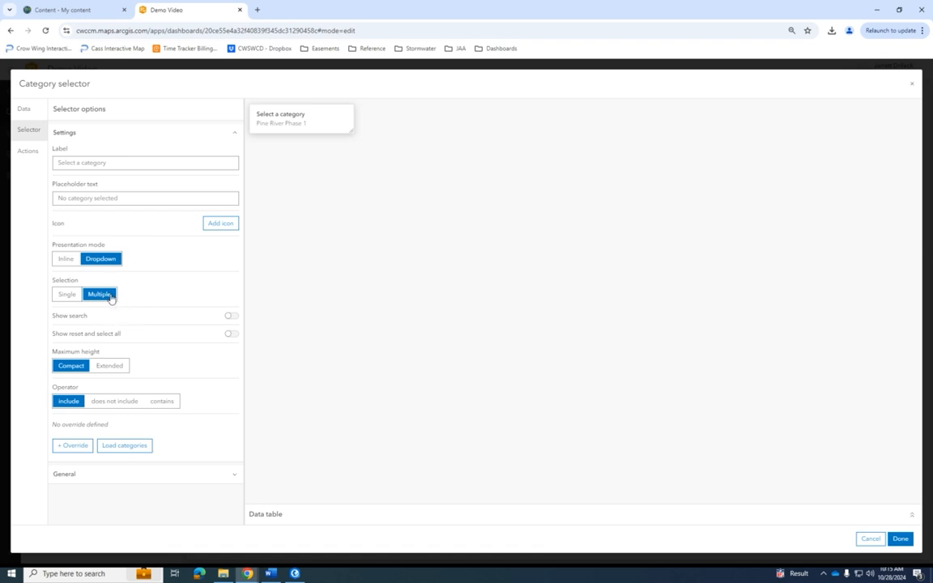
pyautogui.click(34, 152)
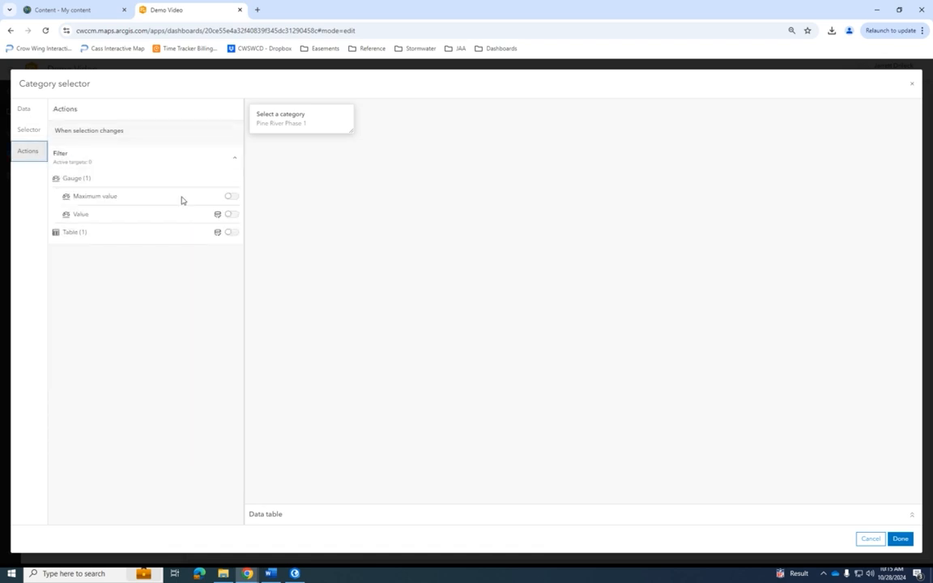
pyautogui.click(232, 214)
pyautogui.click(232, 245)
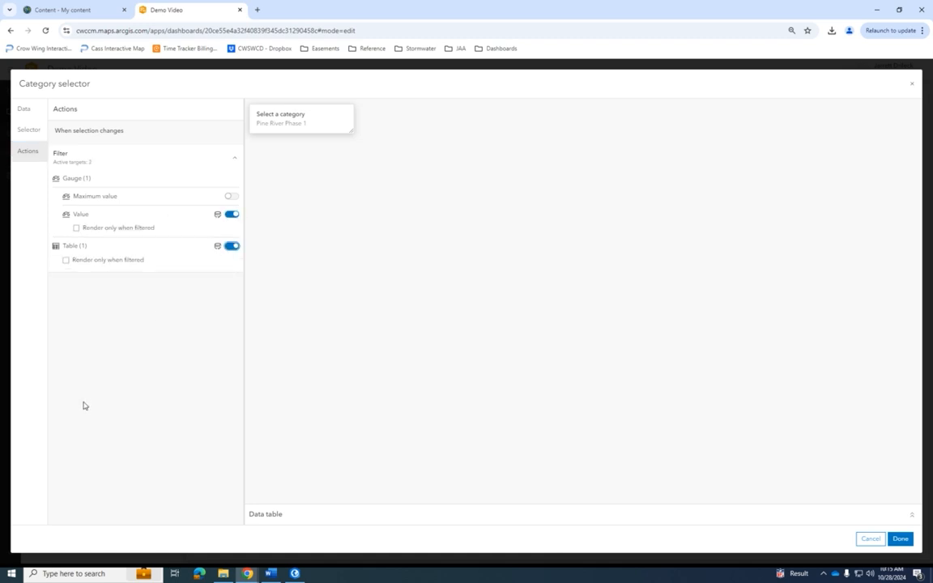
pyautogui.click(899, 538)
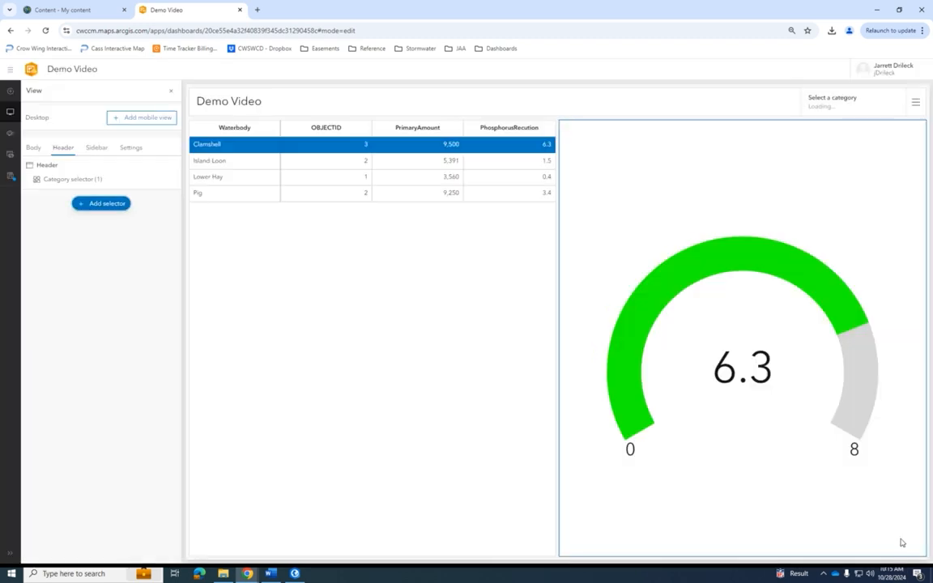
# - Test the header selector with Pine River Phase 1, Pine River Phase 2 and both together, and clear the selection
pyautogui.click(174, 93)
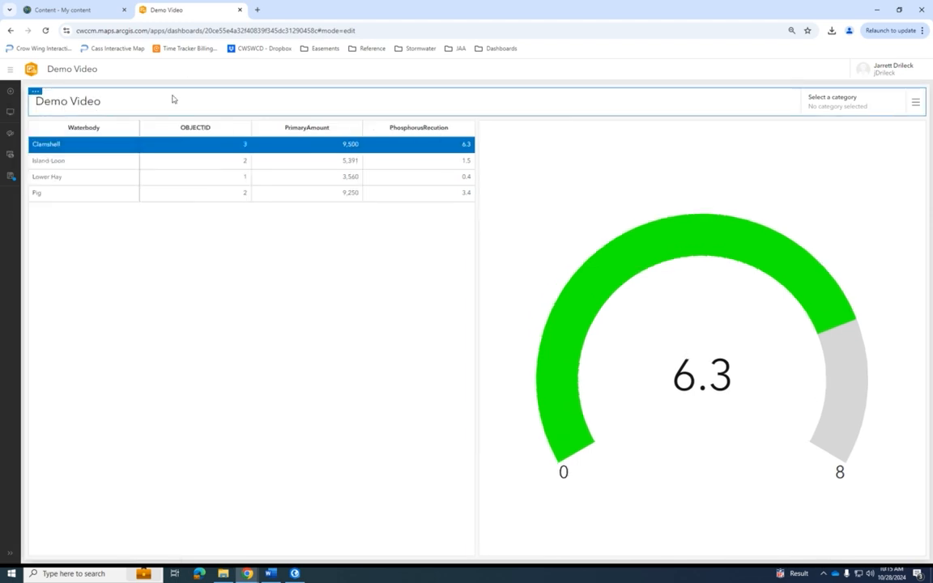
pyautogui.click(822, 105)
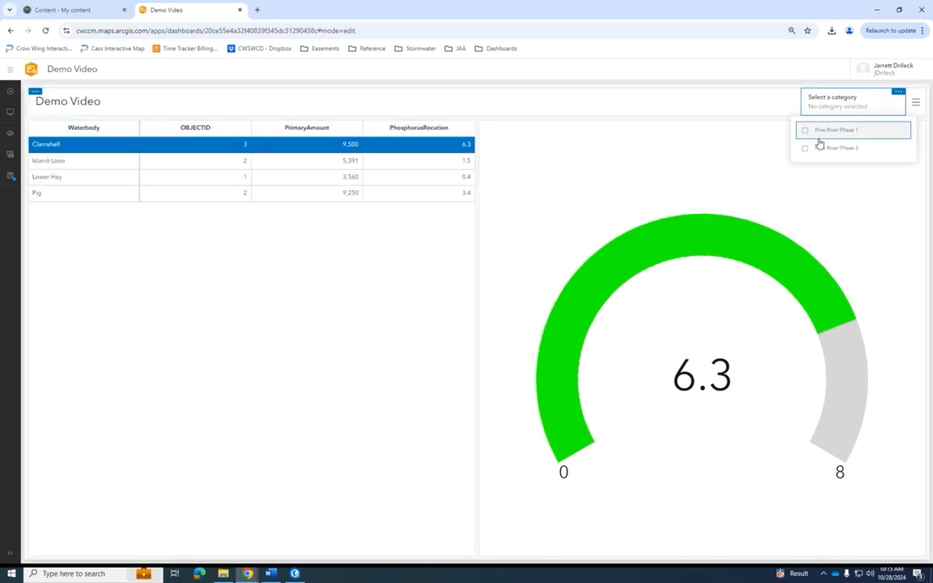
pyautogui.click(823, 133)
pyautogui.click(823, 133)
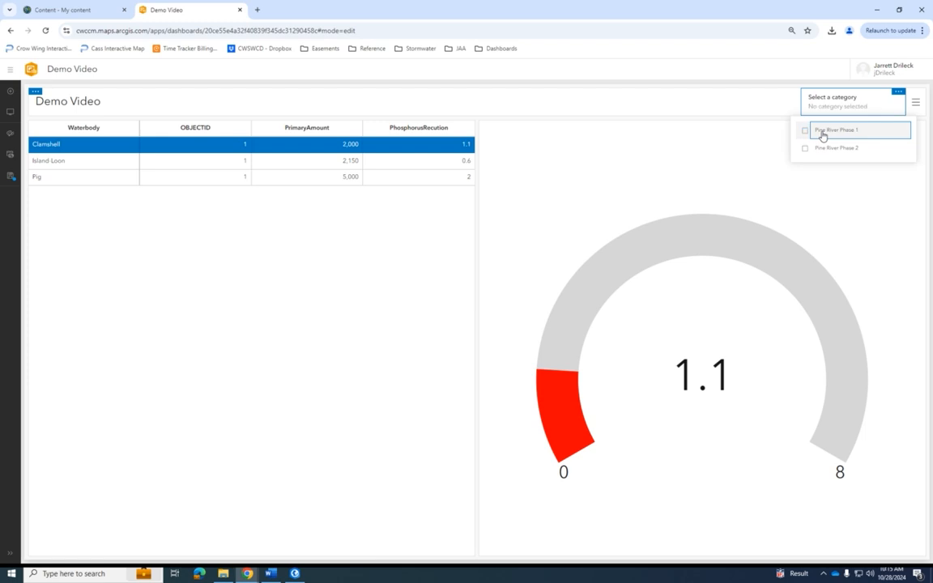
pyautogui.click(817, 152)
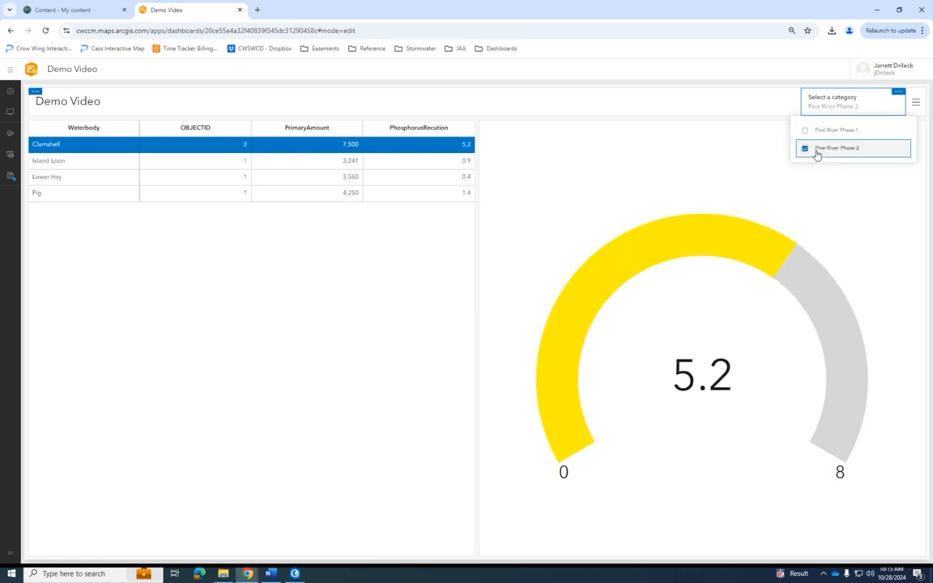
pyautogui.click(816, 137)
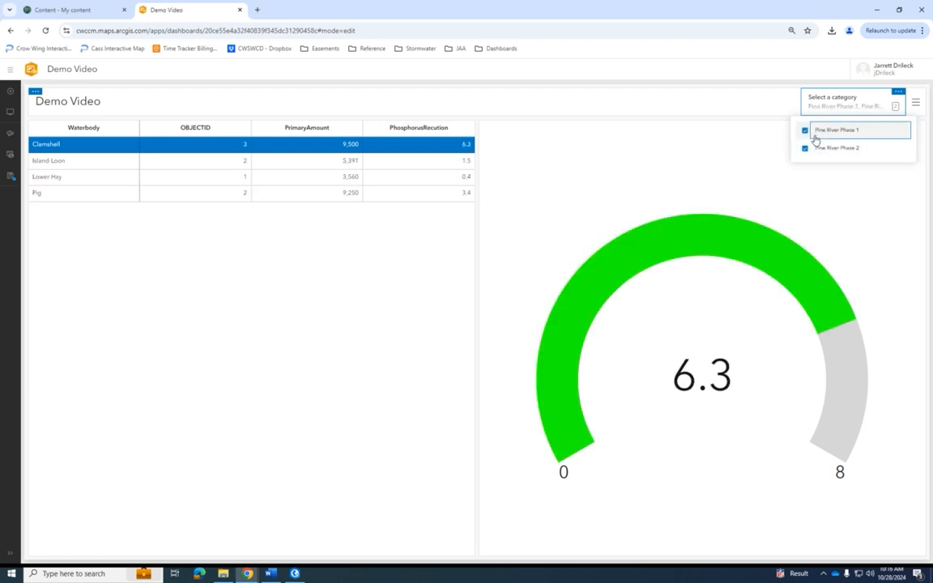
pyautogui.click(815, 138)
pyautogui.click(815, 151)
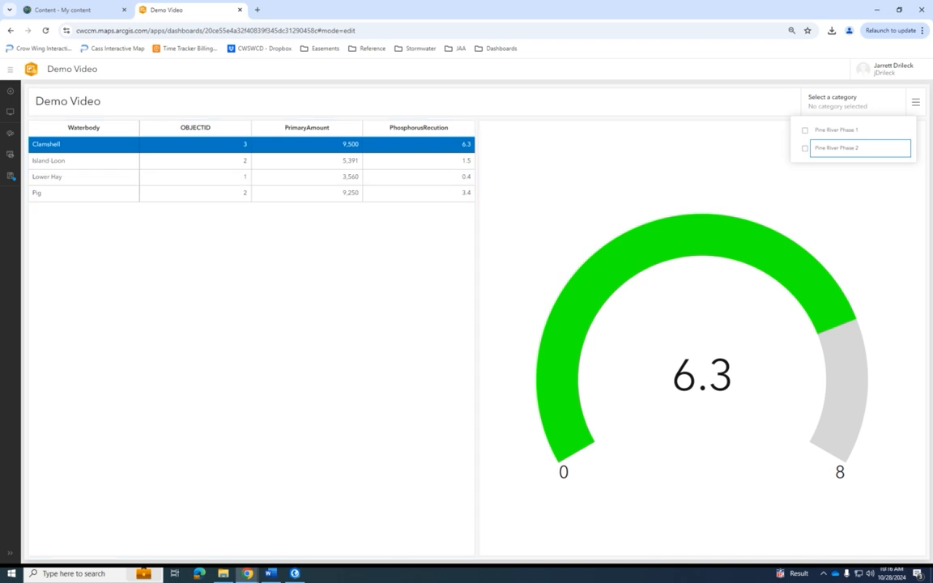
pyautogui.click(733, 144)
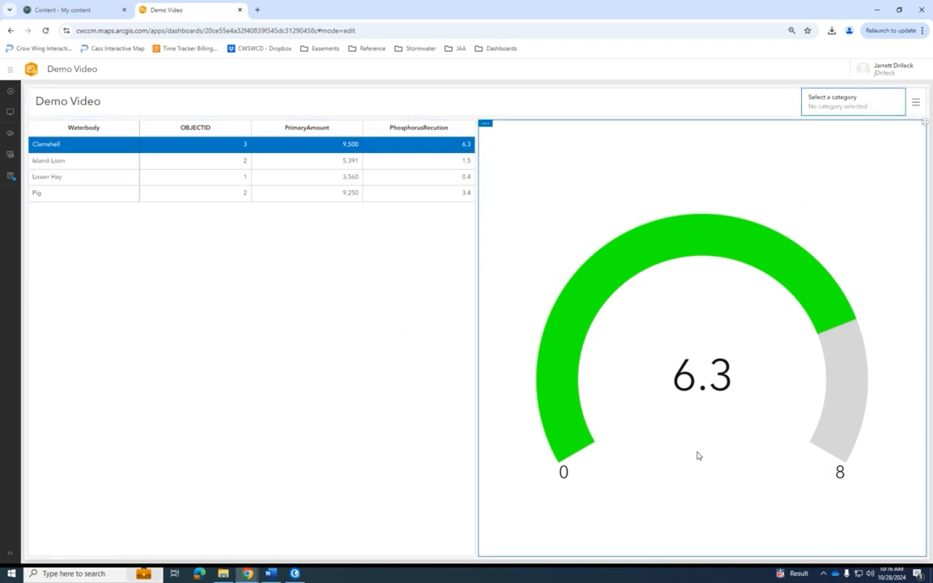